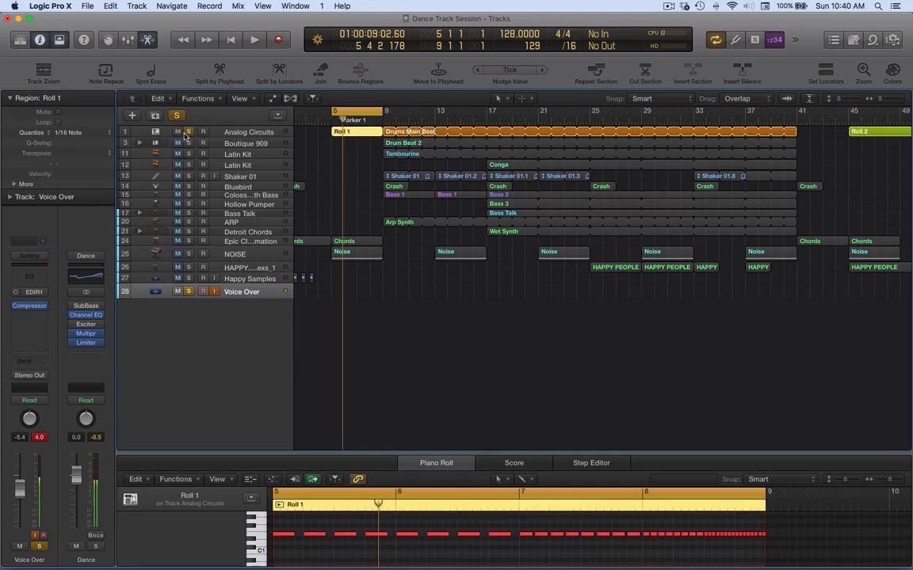
Play the Roll 1 region on the Analog Circuits track and enlarge the Piano Roll editor to show its notes.
key(space)
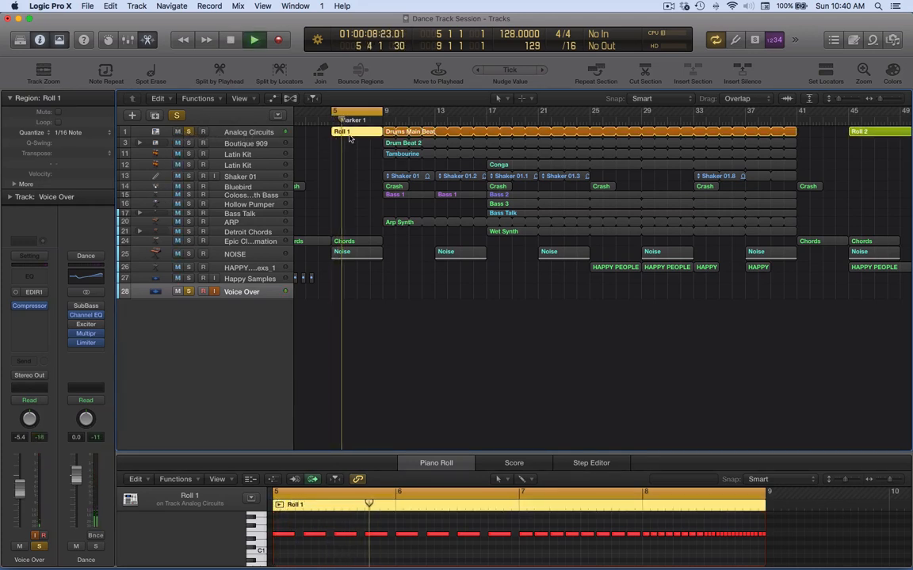
drag(454, 461, 439, 266)
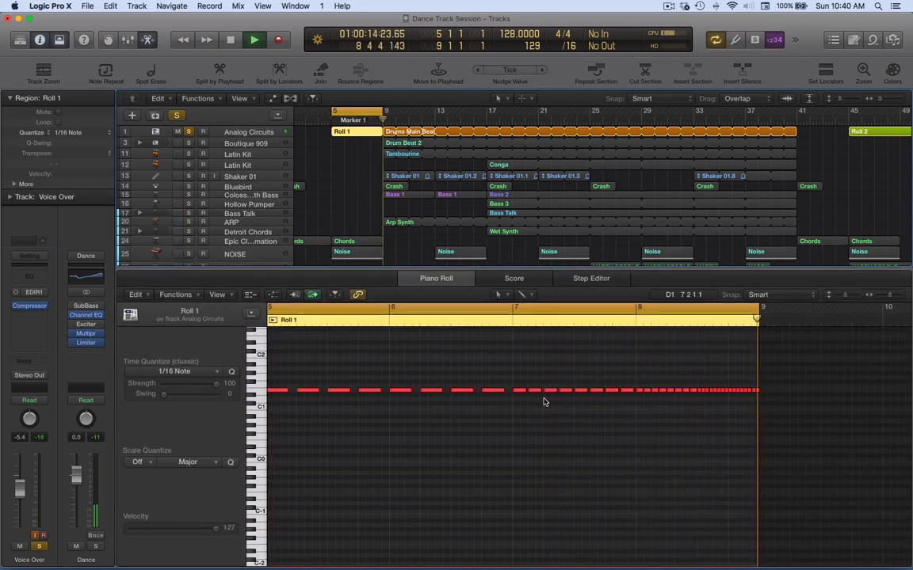
key(space)
scroll(542, 403, up, 1)
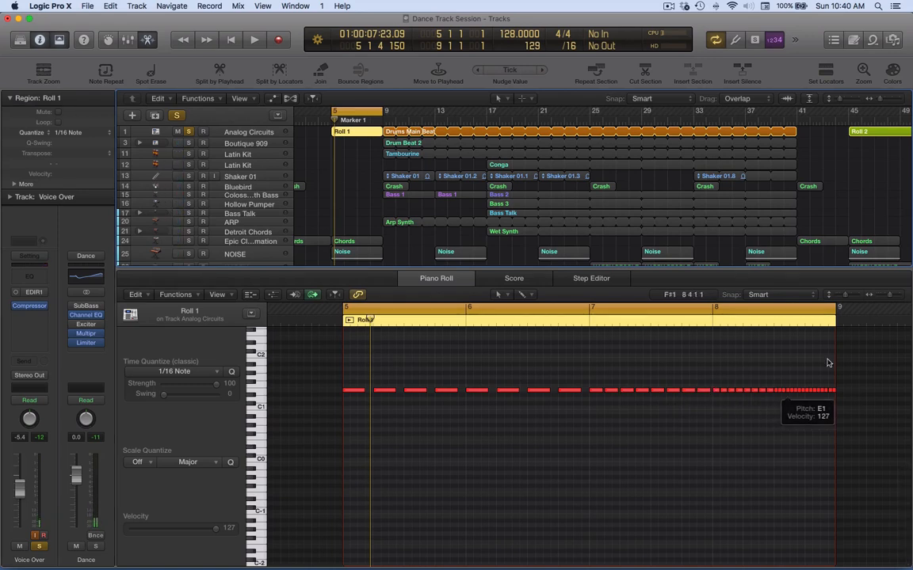
Keep the control bar display in Custom mode and set the grid division to /32.
drag(890, 295, 893, 294)
scroll(848, 369, right, 8)
scroll(842, 371, right, 1)
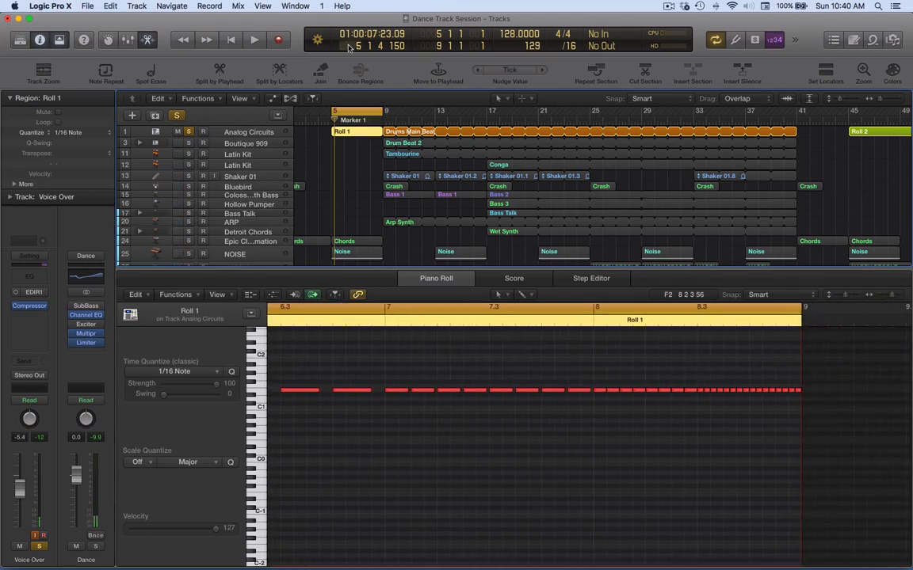
click(319, 42)
mouse_move(317, 9)
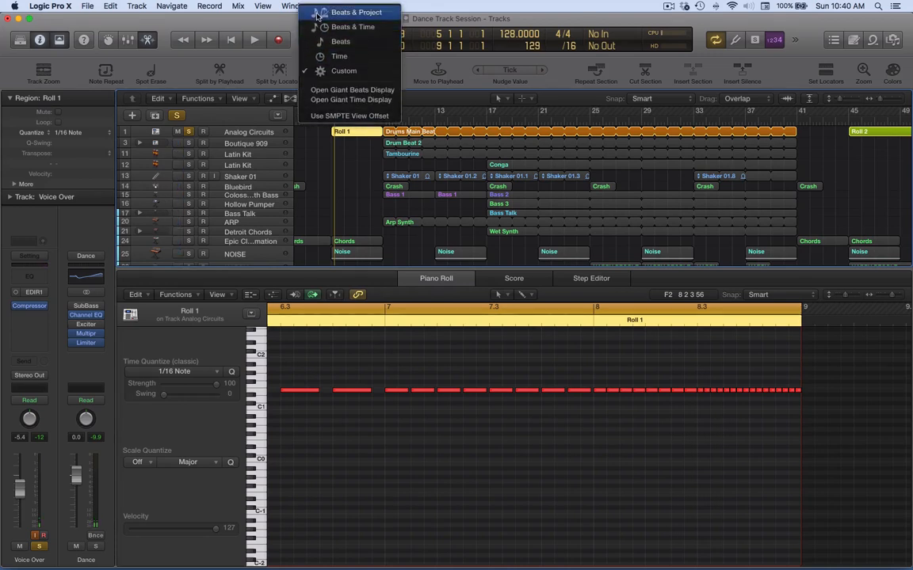
click(330, 71)
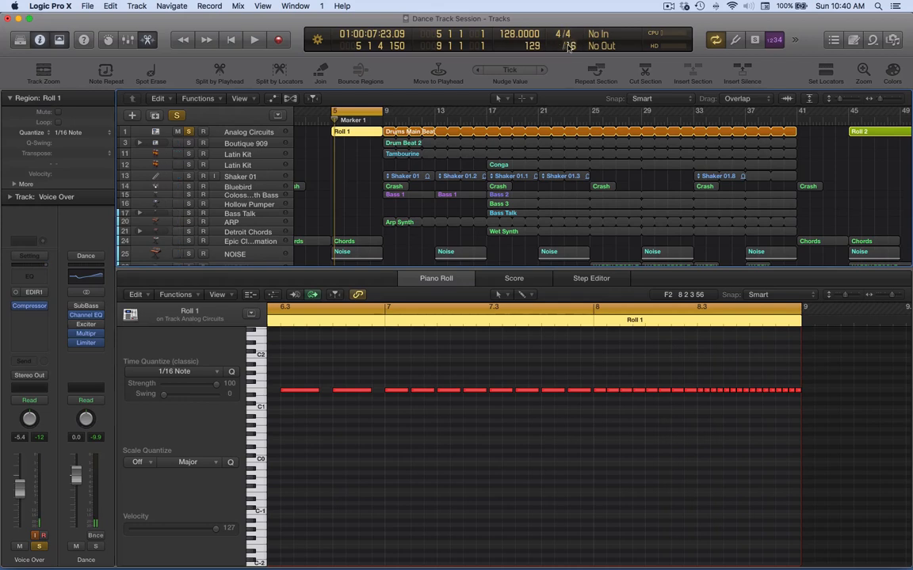
click(568, 45)
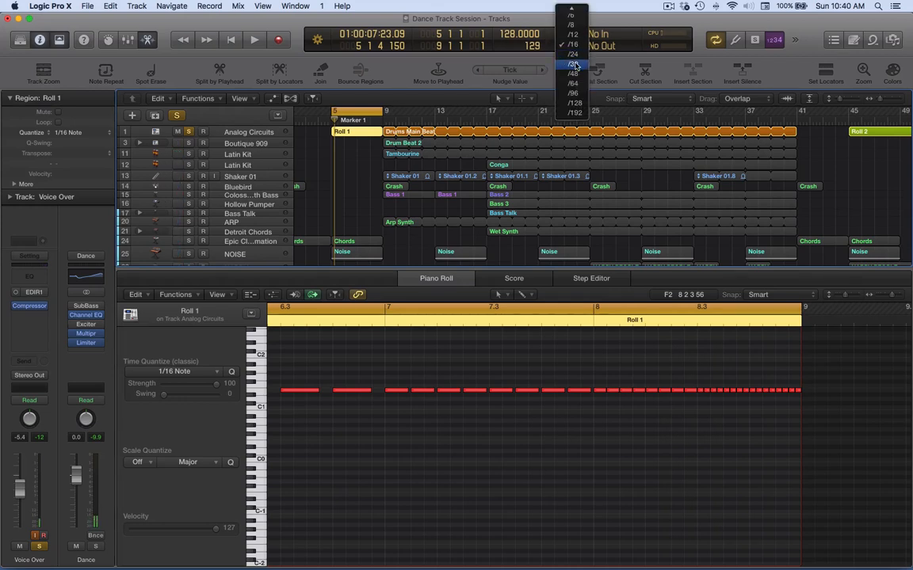
click(574, 64)
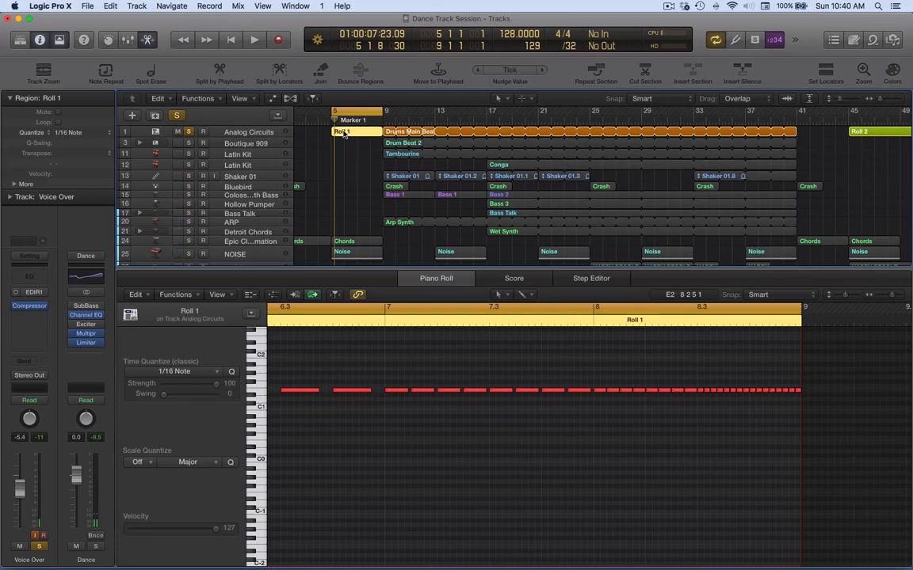
Play Roll 1 with Catch Playhead turned on in the Piano Roll, and stop playback.
key(space)
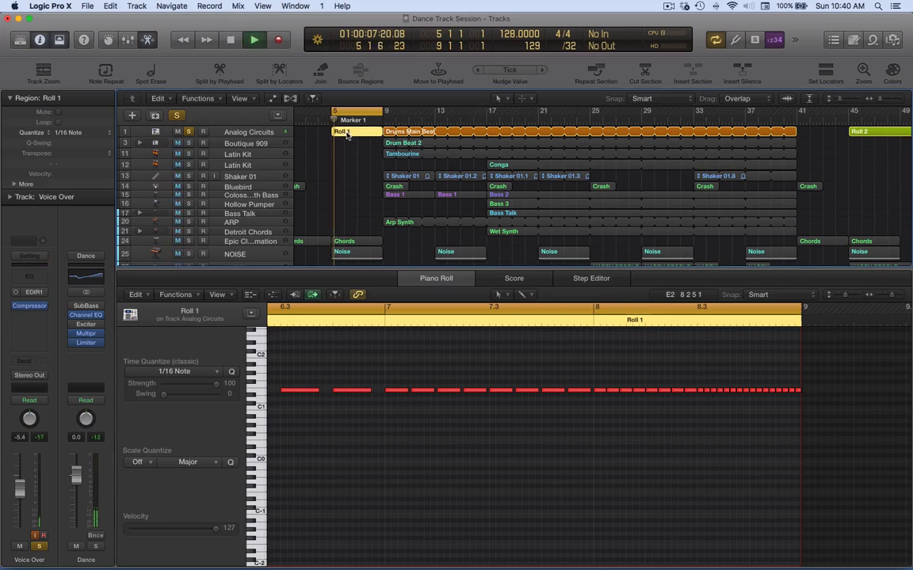
click(335, 294)
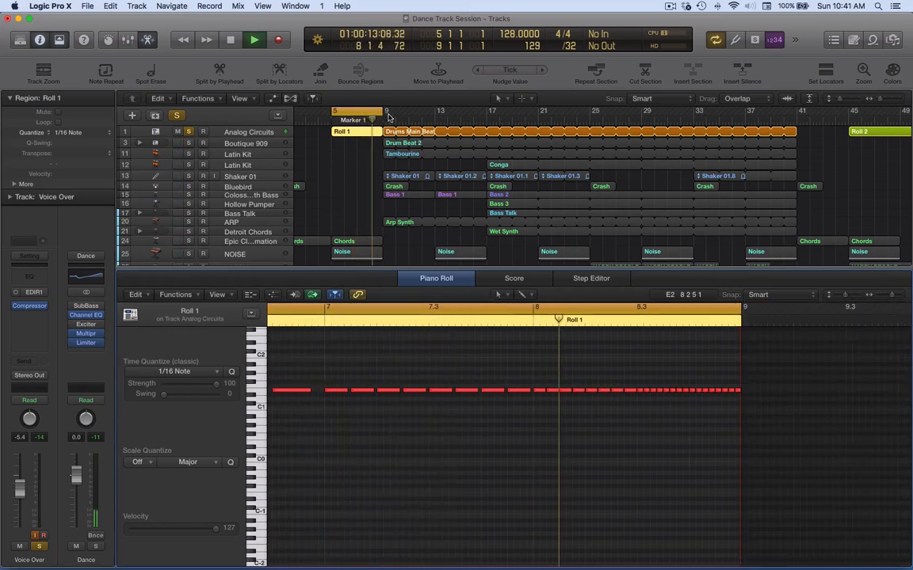
key(space)
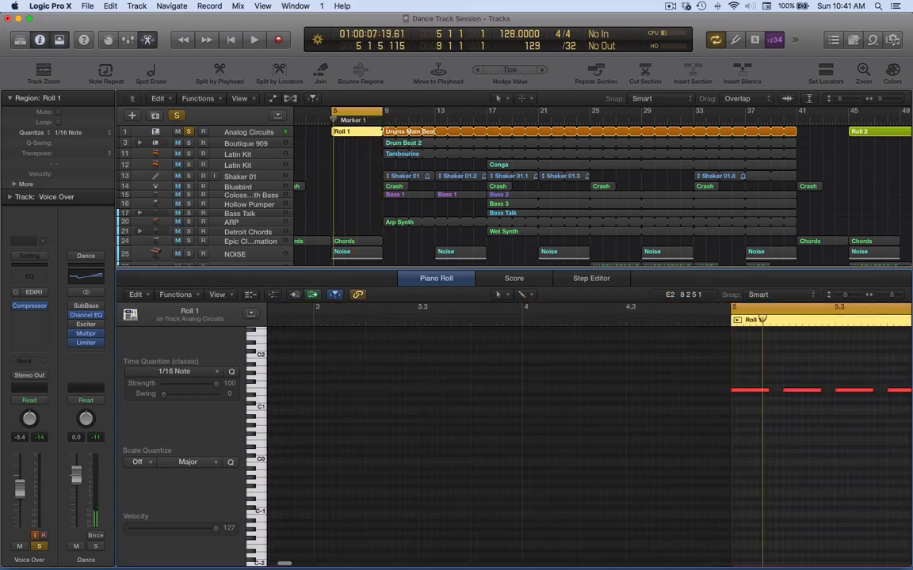
Select the Analog Circuits track and audition the first note of Roll 1 in the Piano Roll.
click(245, 136)
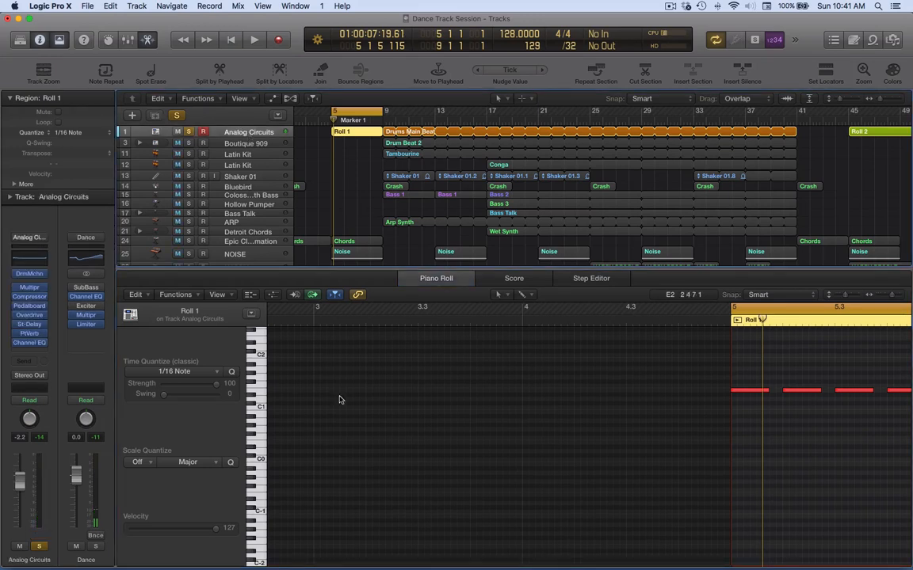
scroll(375, 403, right, 5)
scroll(375, 402, right, 3)
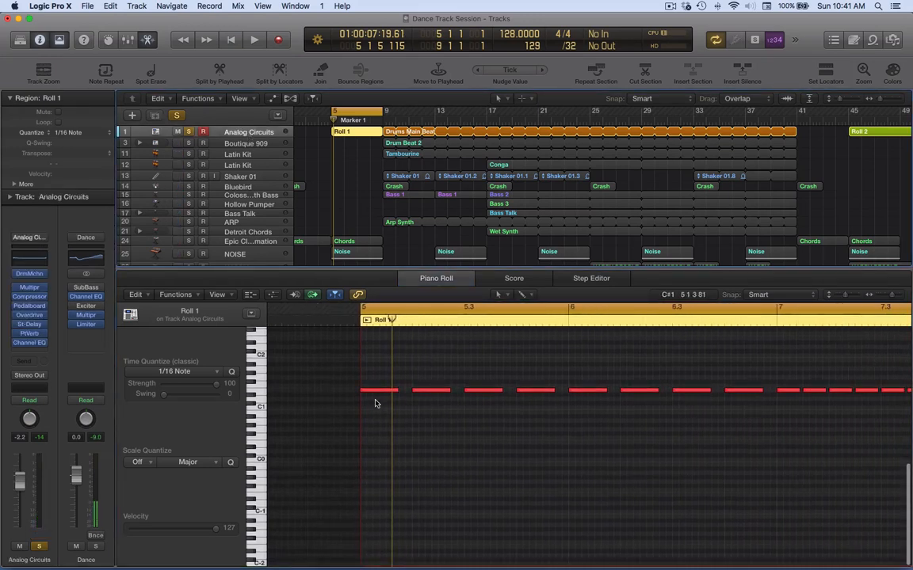
click(374, 391)
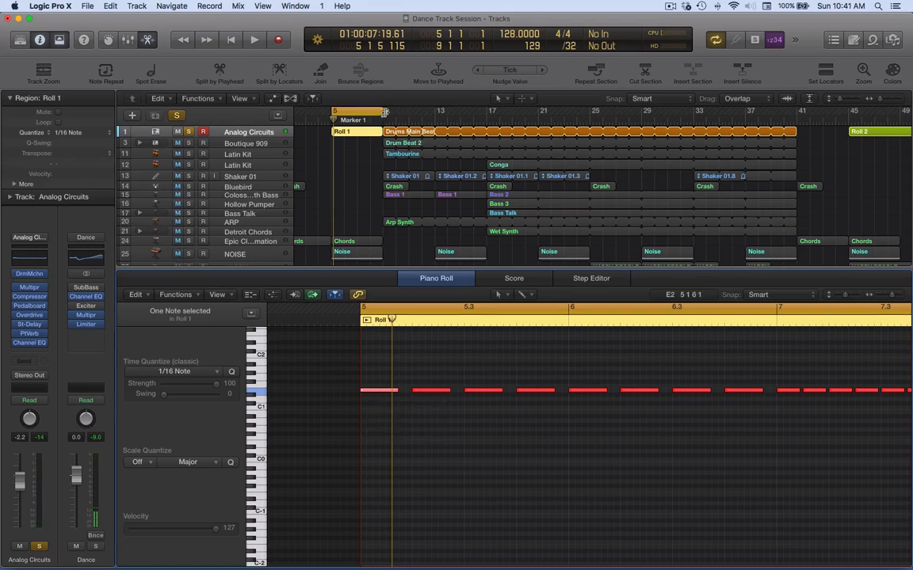
Set the cycle range from bar 9 to bar 10 and show the start of the Drums Main Beat region in the Piano Roll.
drag(388, 114, 407, 141)
scroll(836, 133, right, 3)
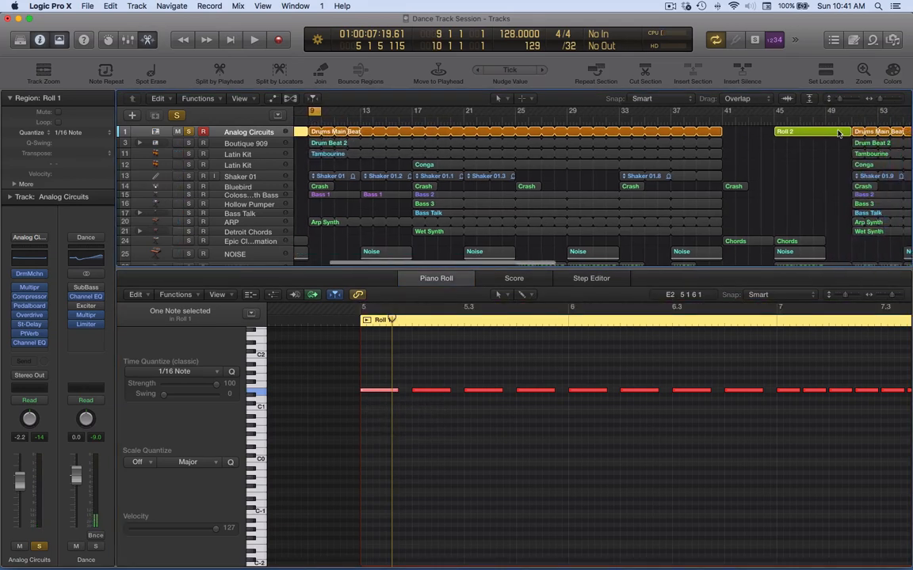
scroll(838, 133, right, 2)
scroll(381, 133, left, 3)
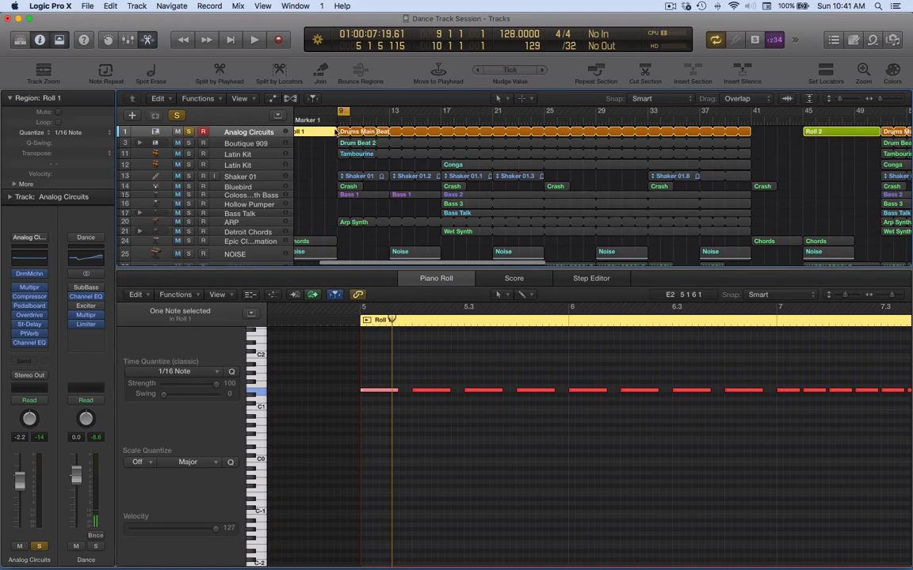
click(341, 132)
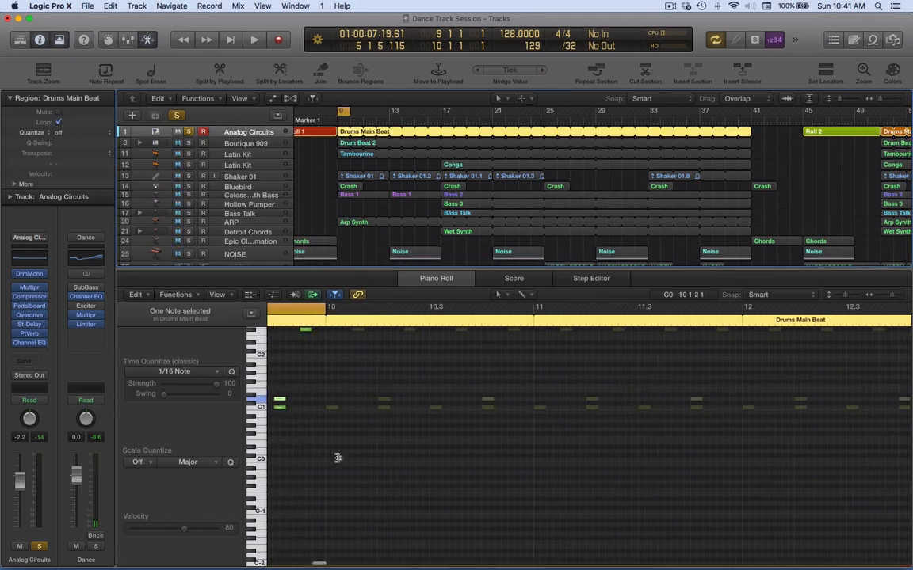
scroll(351, 462, left, 5)
scroll(709, 446, up, 1)
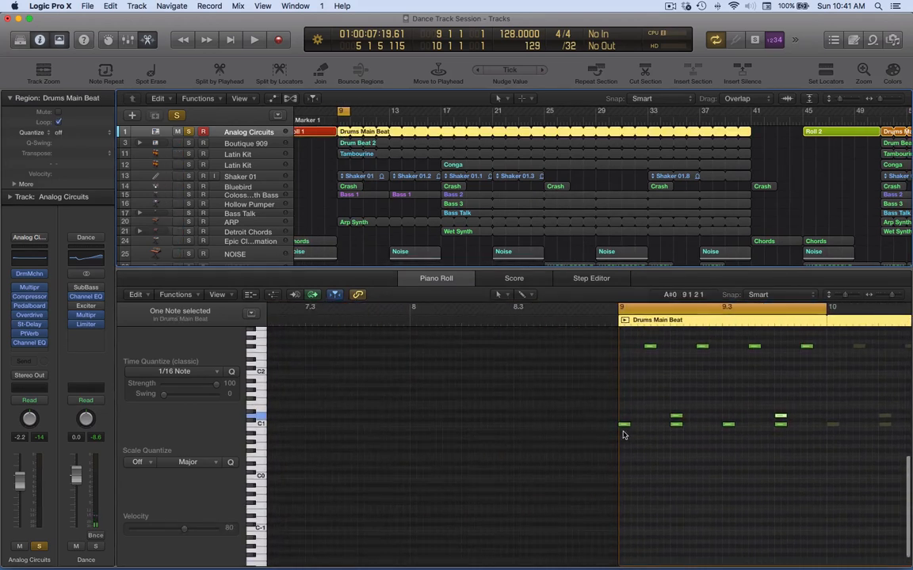
Audition the C1, D1 and F#2 drum notes in the first bar of the Drums Main Beat region.
click(564, 428)
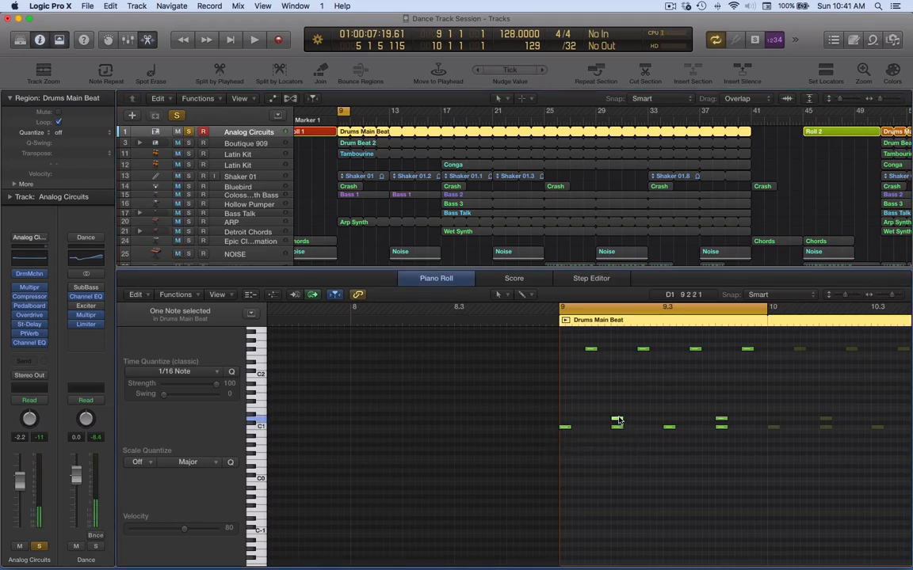
click(618, 419)
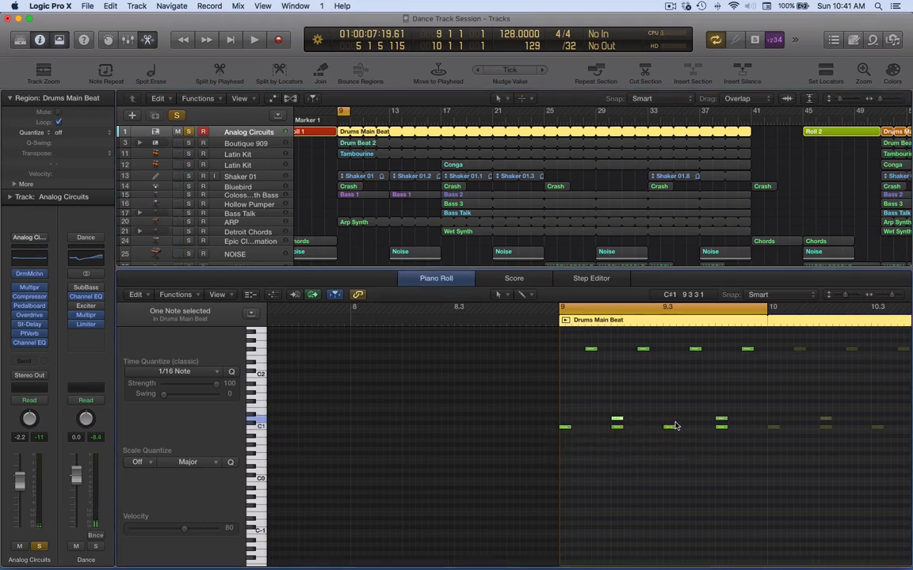
scroll(568, 359, right, 2)
click(555, 350)
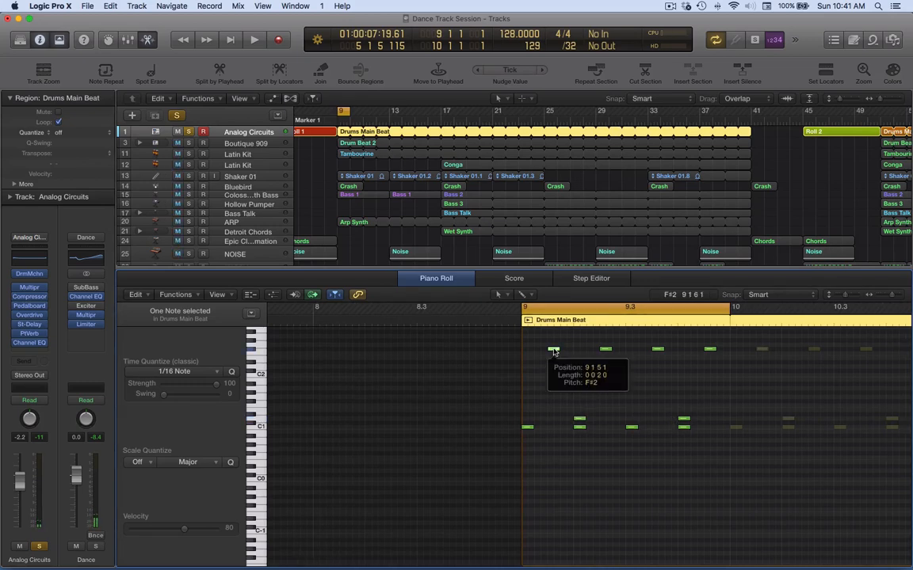
scroll(555, 367, up, 6)
scroll(554, 367, down, 6)
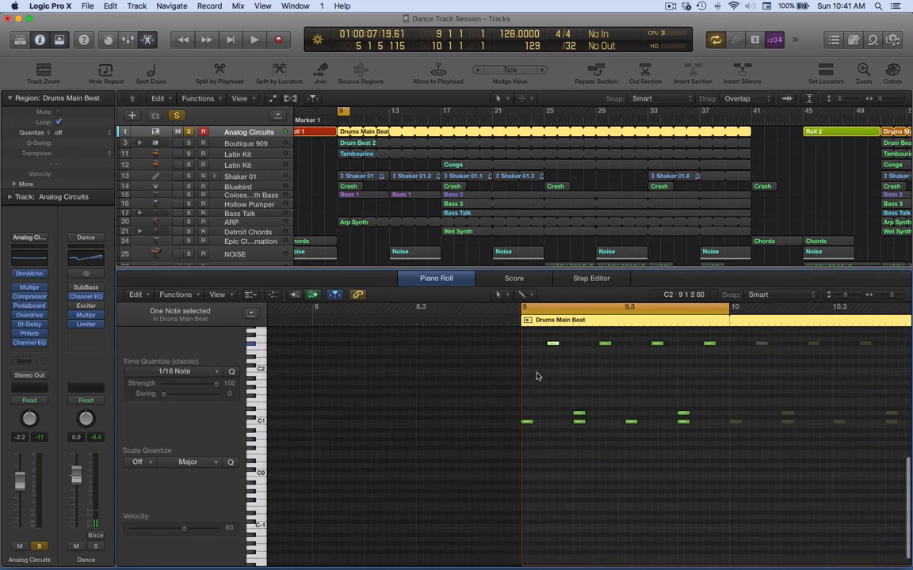
Play the Drums Main Beat loop, turn cycle mode off while it runs, and stop playback.
key(space)
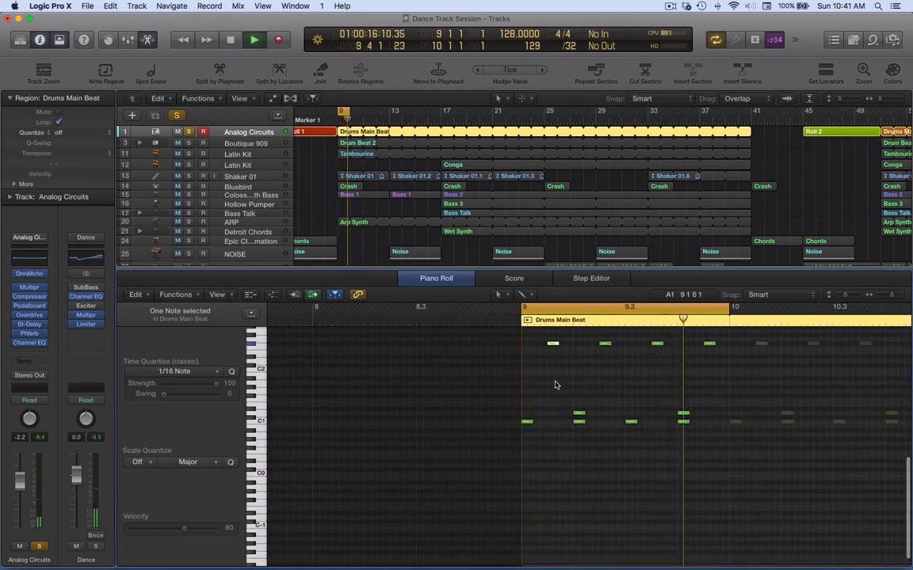
scroll(555, 385, right, 3)
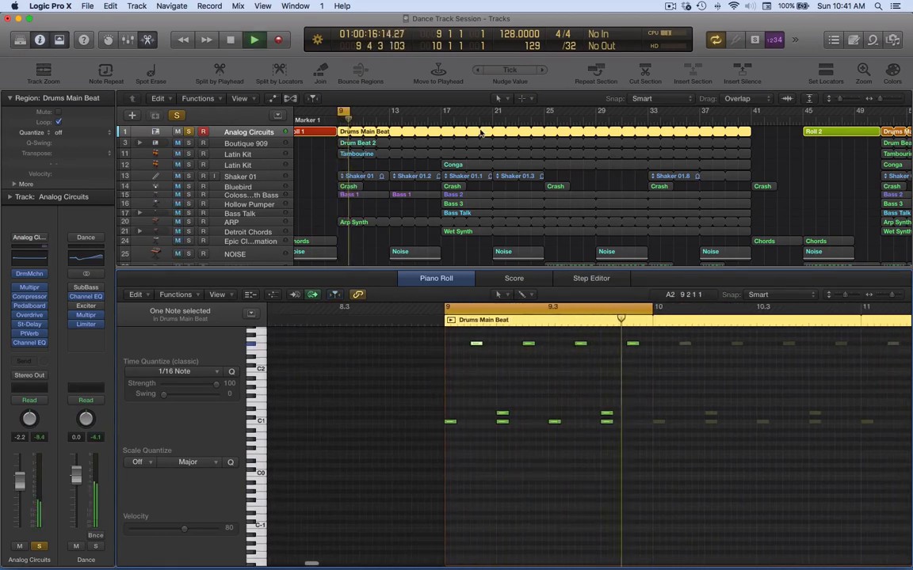
key(c)
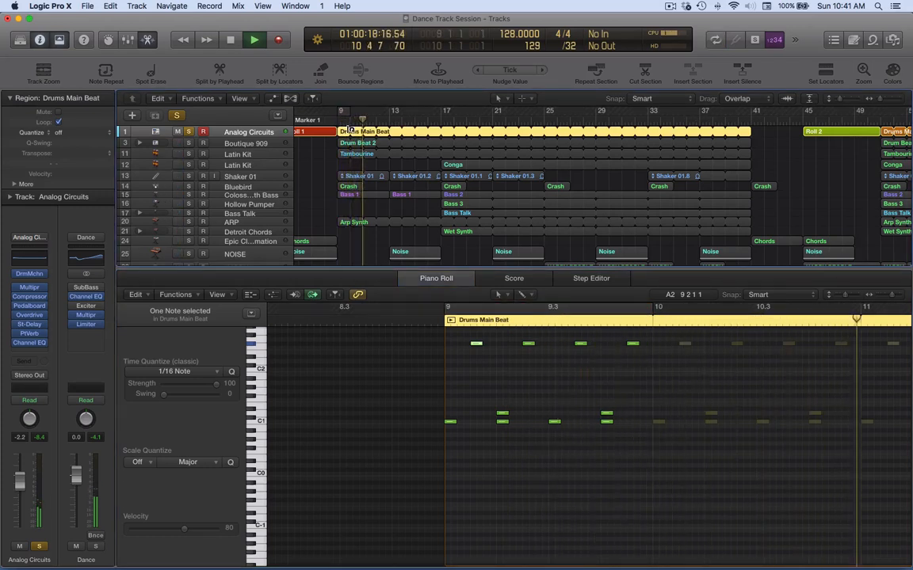
scroll(716, 133, right, 2)
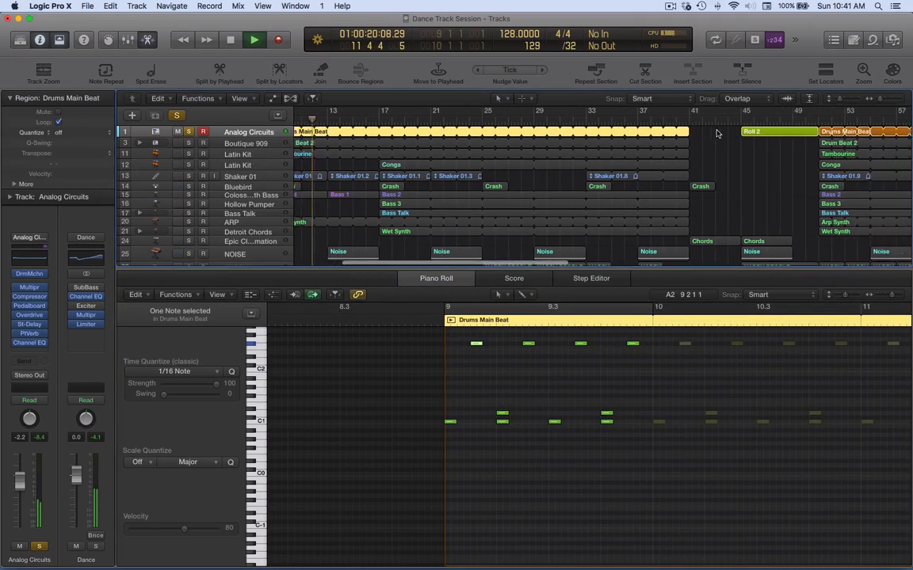
scroll(717, 133, right, 6)
key(space)
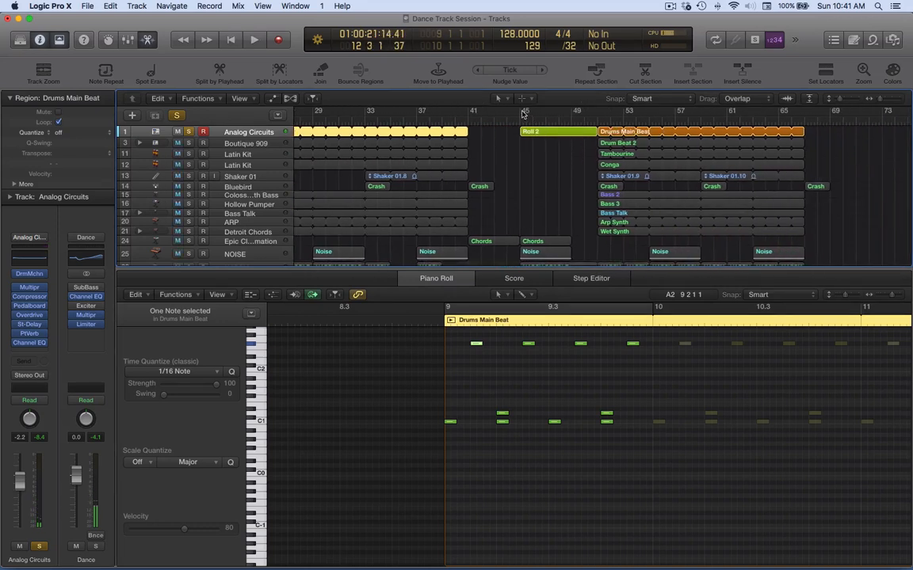
Set the cycle range from bar 45 to bar 51, show Roll 2 in the Piano Roll and briefly play its opening.
drag(523, 117, 596, 116)
click(565, 133)
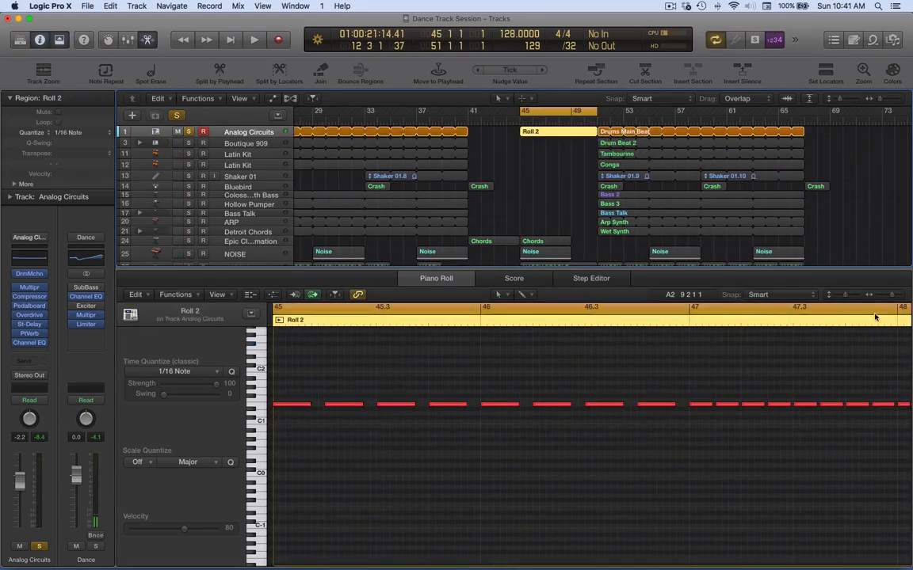
drag(893, 298, 890, 300)
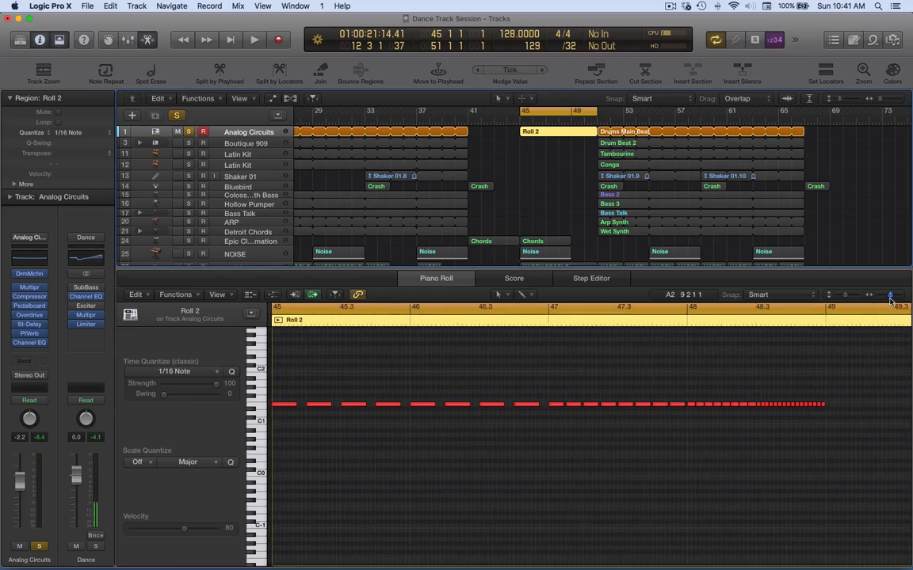
key(space)
key(space)
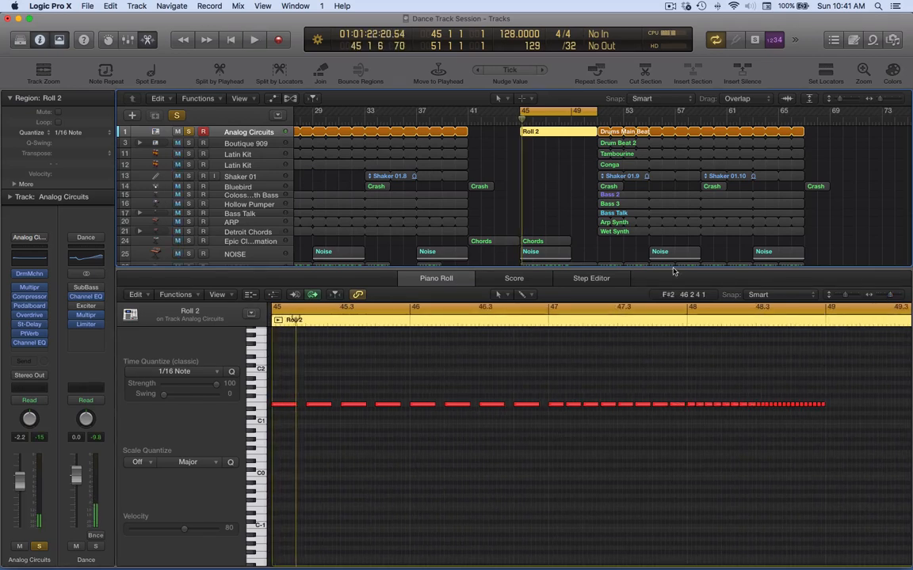
Set the cycle range from bar 50 to bar 51 and select the two notes at the end of Roll 2.
scroll(742, 391, right, 3)
scroll(742, 391, right, 6)
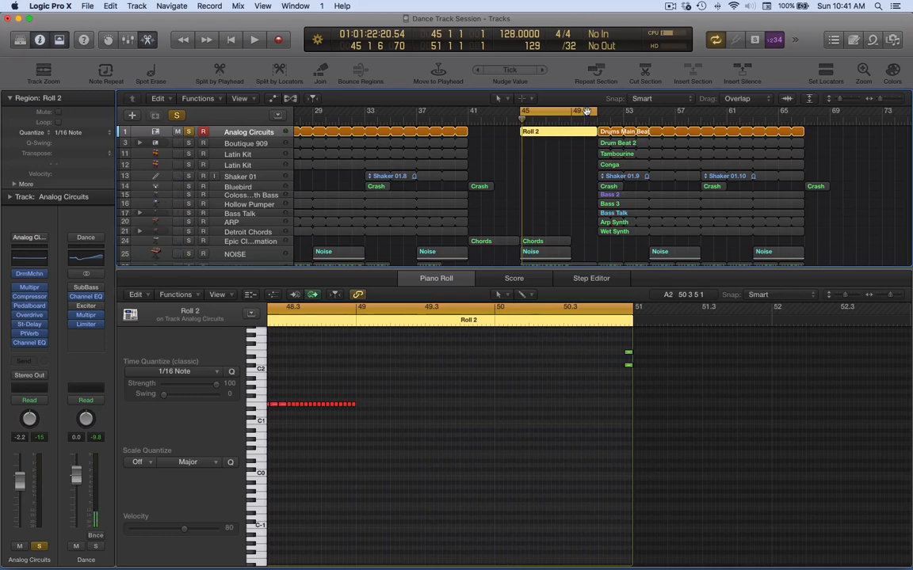
drag(586, 111, 598, 141)
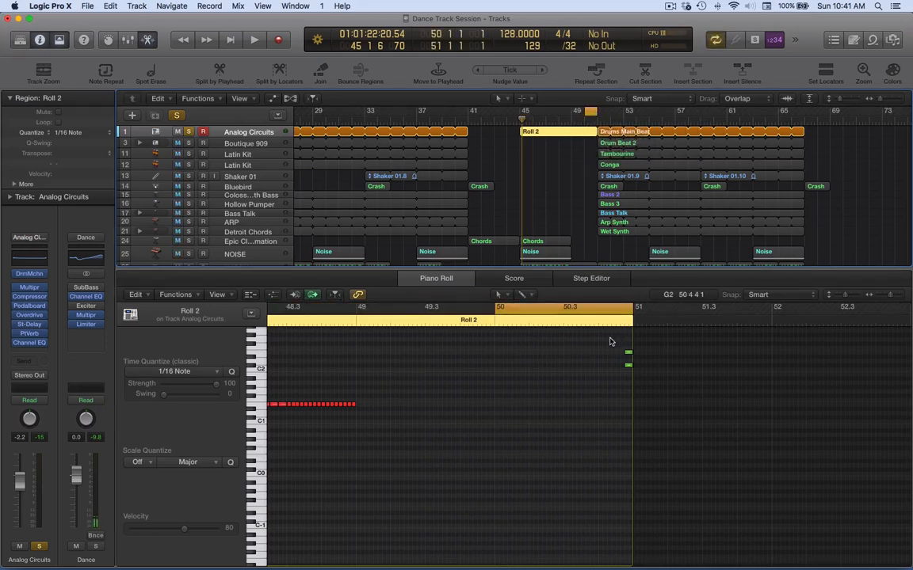
drag(638, 345, 624, 373)
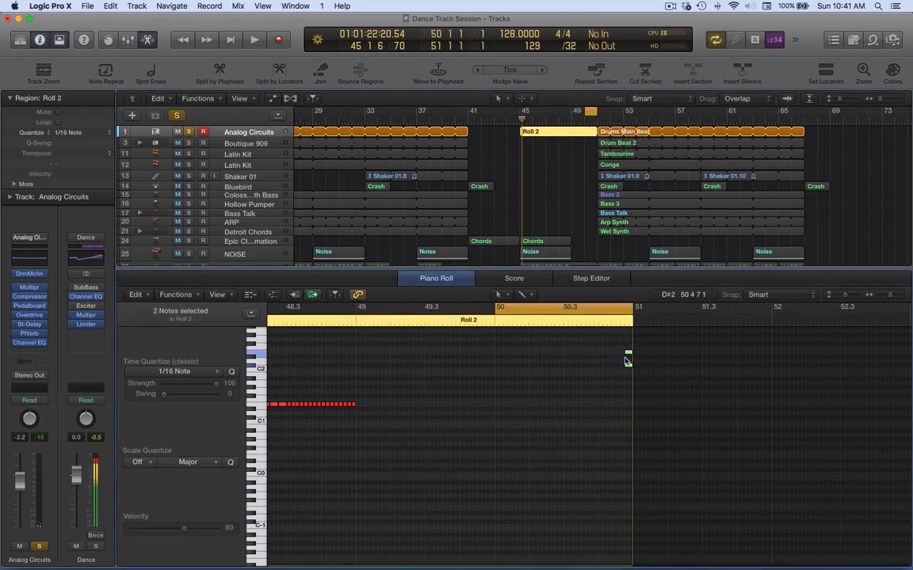
Set the grid division to /16.
click(572, 48)
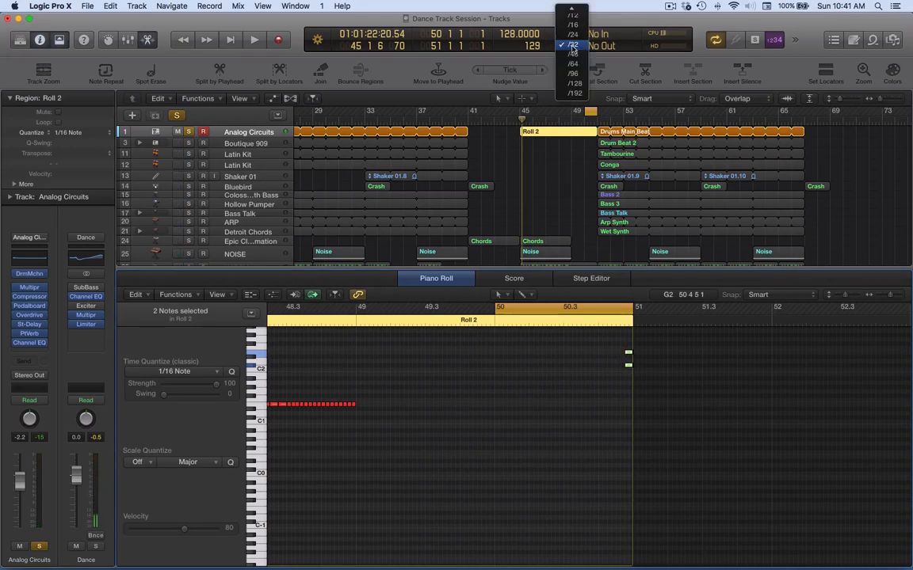
click(572, 45)
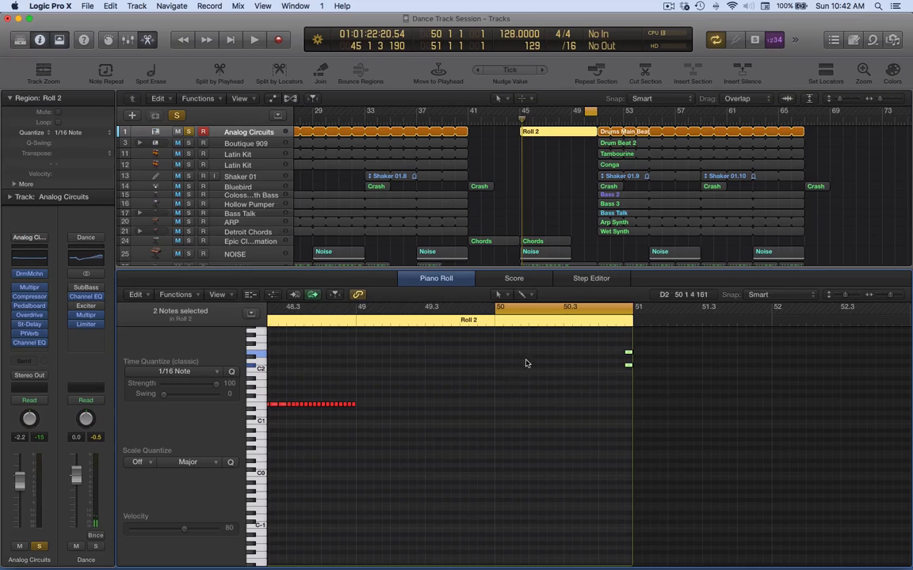
Select the two notes ending Roll 2, turn cycle mode off, play from bar 50 into the main beat and stop.
click(627, 346)
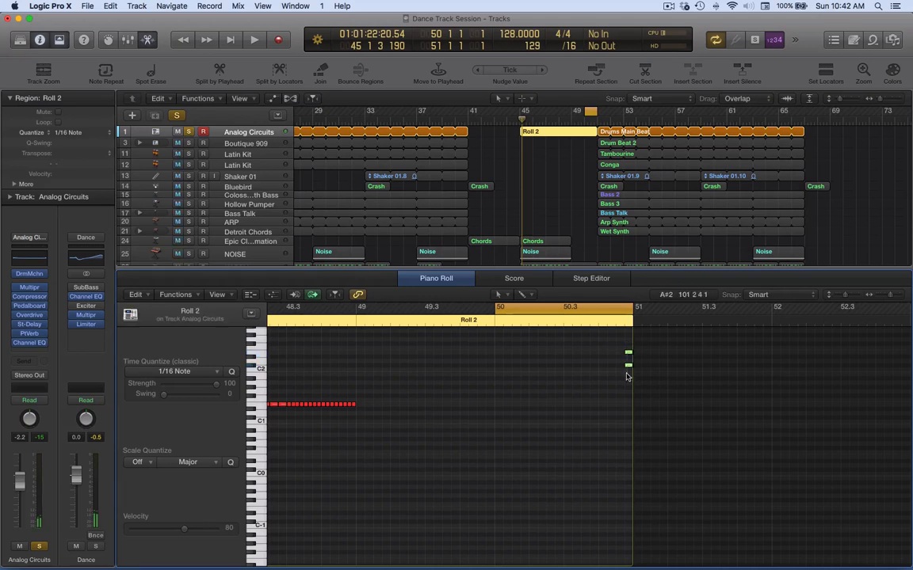
drag(626, 374, 496, 377)
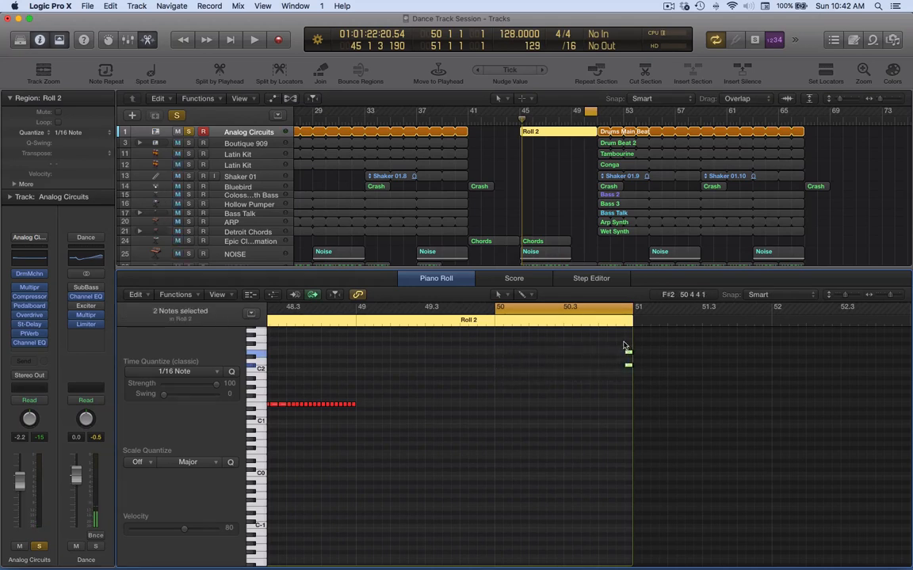
click(602, 309)
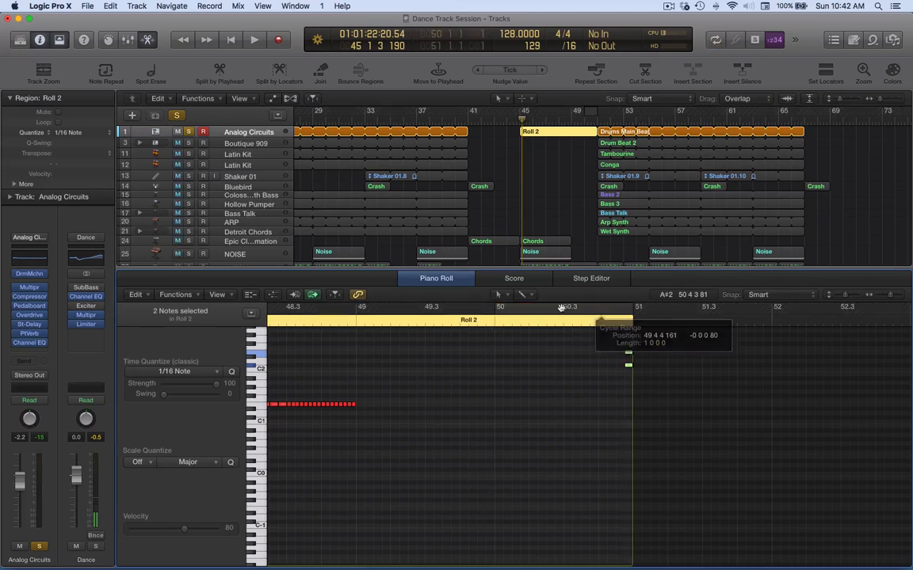
click(491, 319)
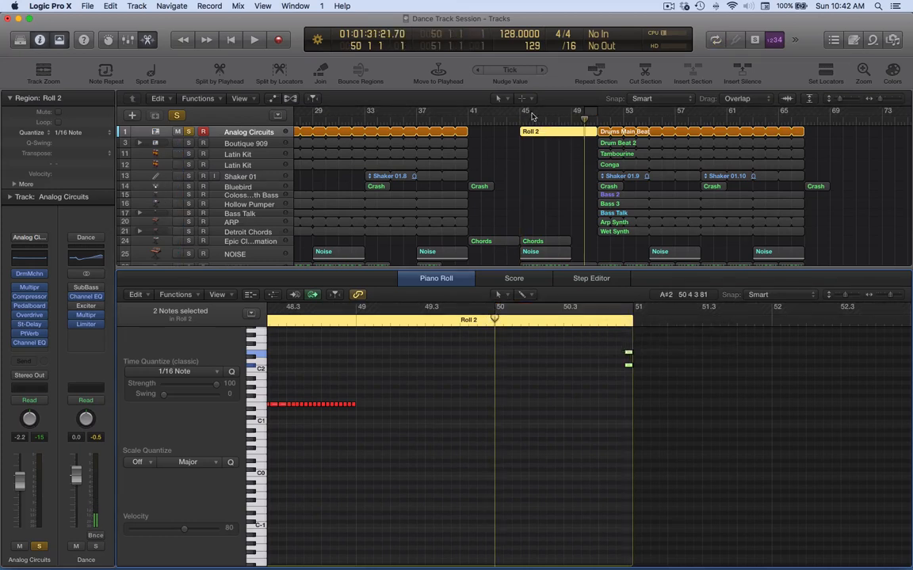
key(space)
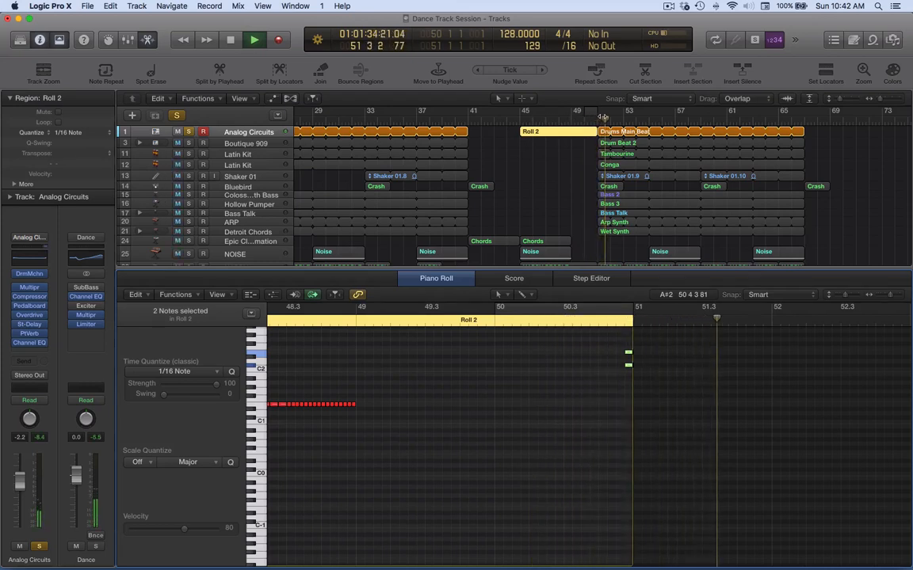
key(space)
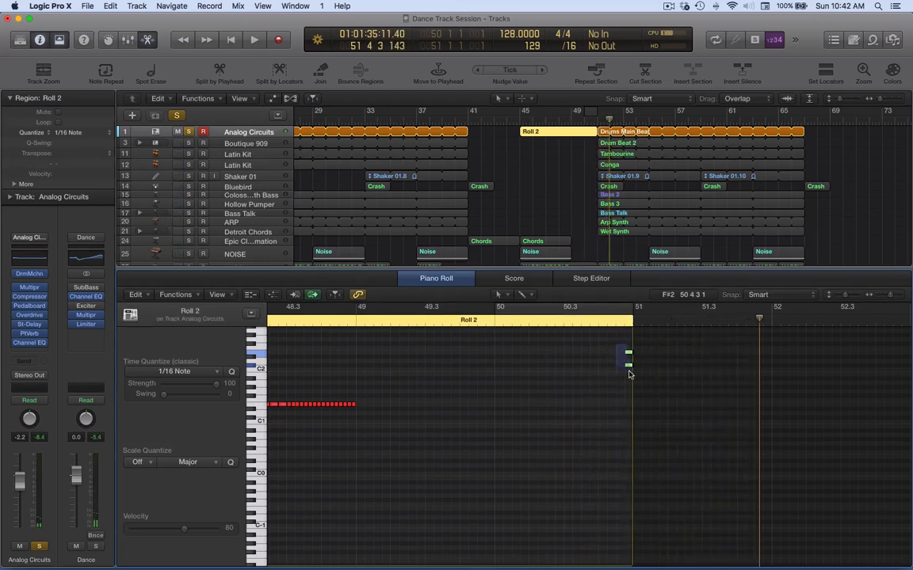
Set the cycle range from bar 51 to bar 52, show Drums Main Beat in the Piano Roll and play it briefly.
drag(601, 113, 614, 124)
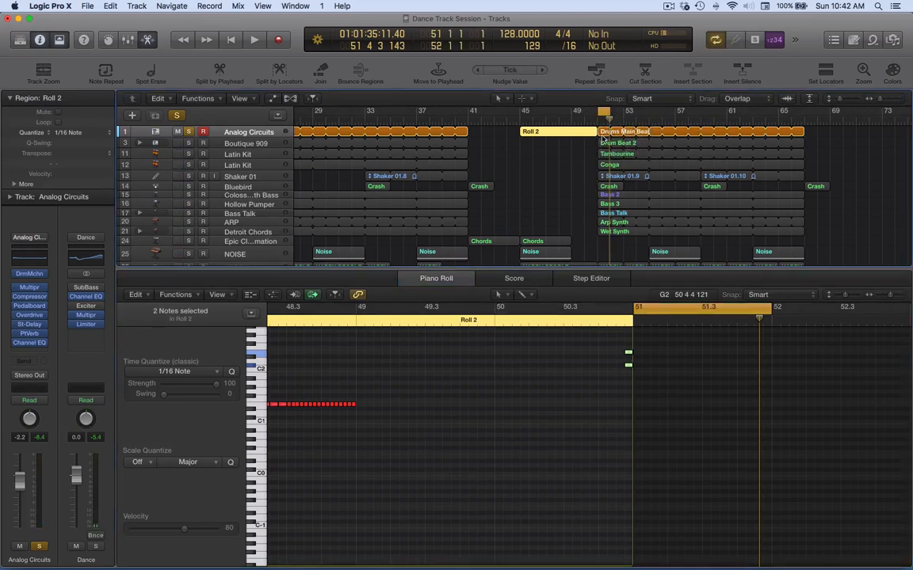
click(602, 137)
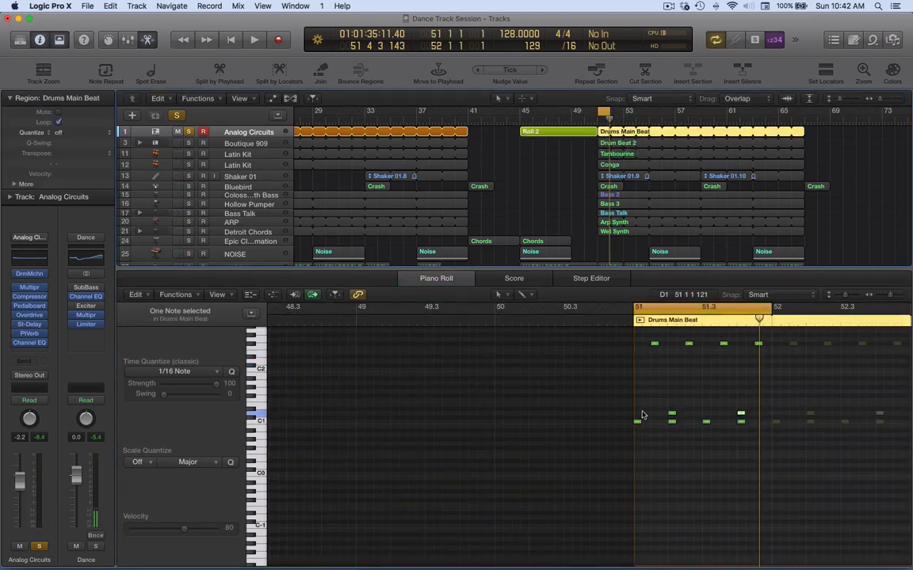
key(space)
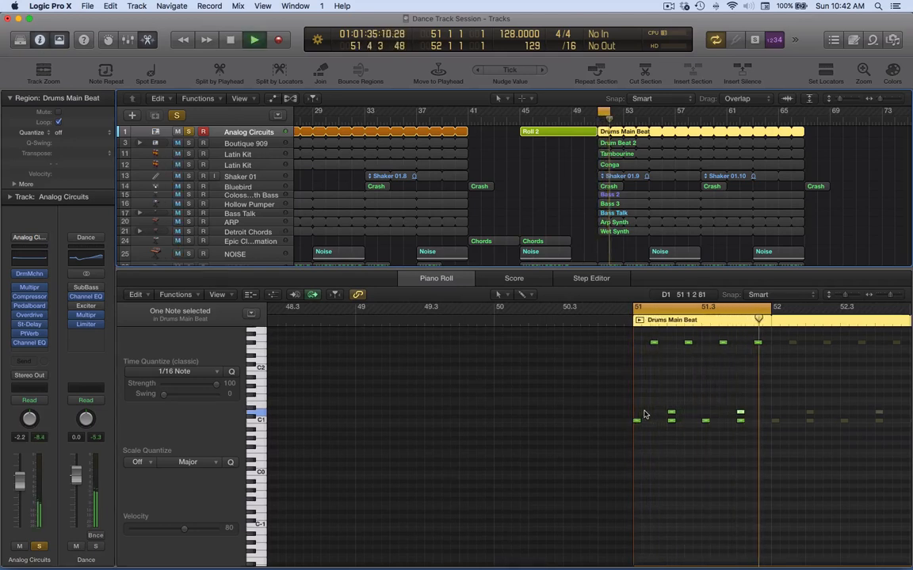
key(space)
Select the Boutique 909 track and set the cycle range from bar 9 to bar 10.
scroll(482, 153, left, 3)
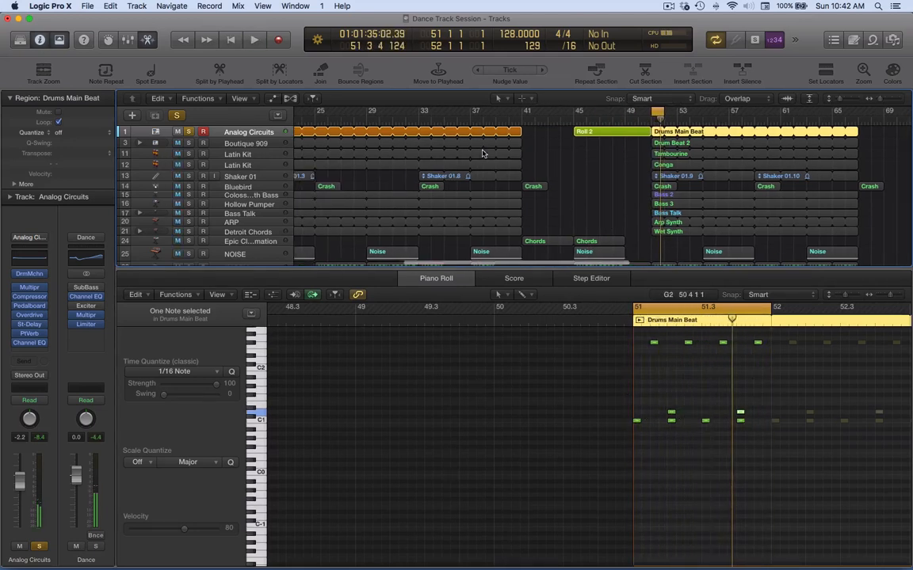
scroll(482, 153, left, 5)
scroll(428, 153, left, 5)
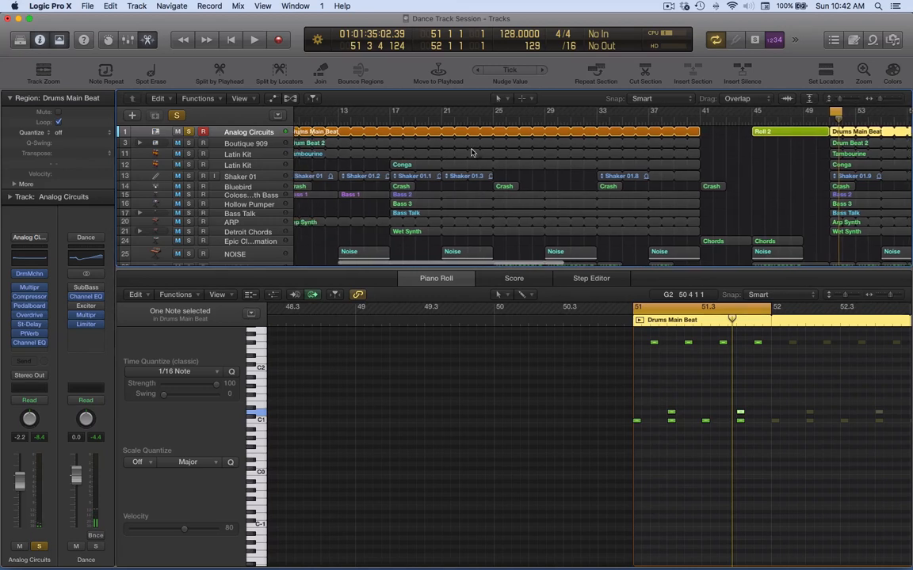
scroll(332, 161, right, 1)
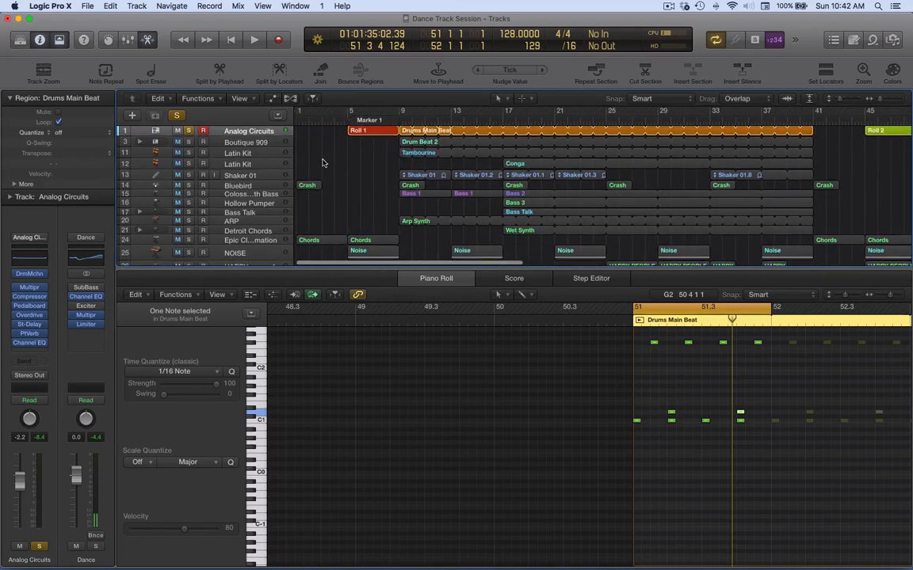
click(263, 147)
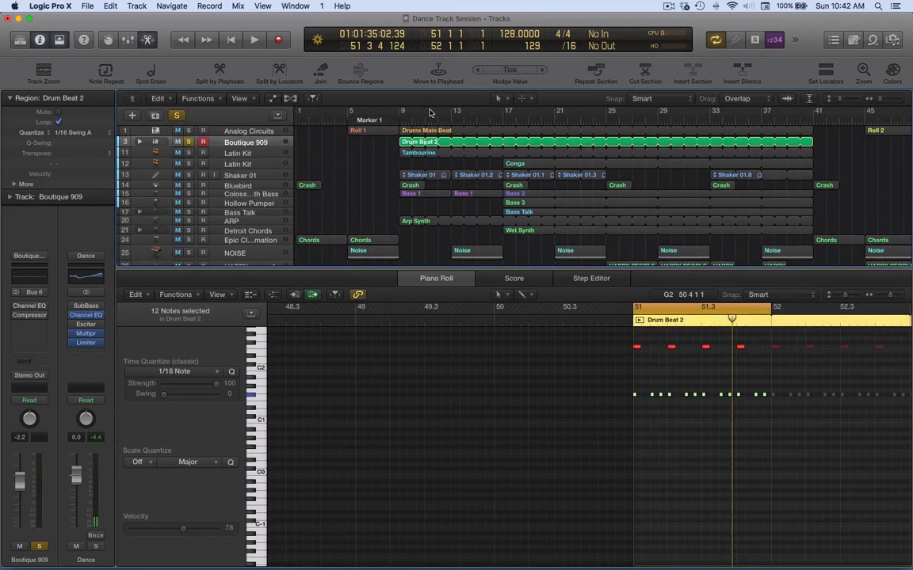
click(400, 110)
Clear the region selection and show only the Drum Beat 2 region starting at bar 9 in the Piano Roll.
scroll(688, 127, right, 5)
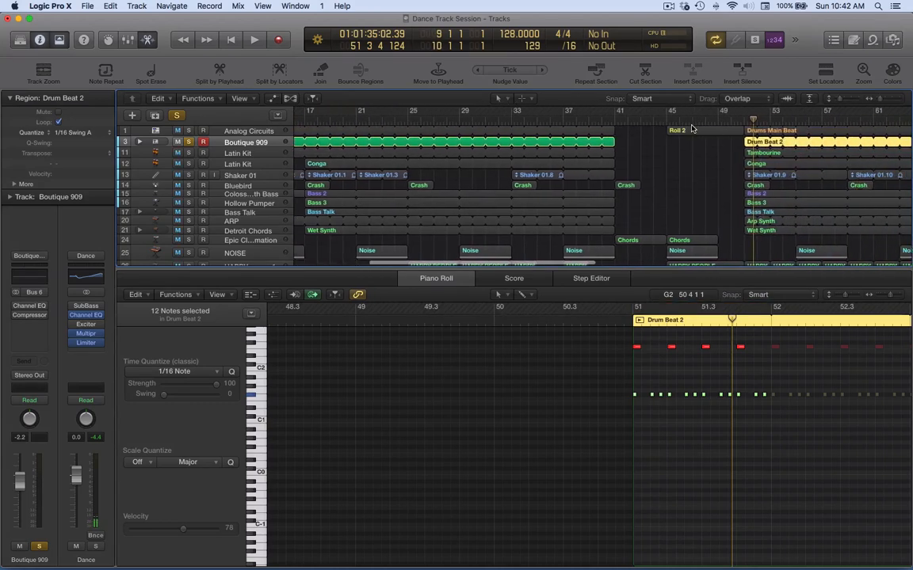
scroll(693, 130, right, 2)
click(605, 161)
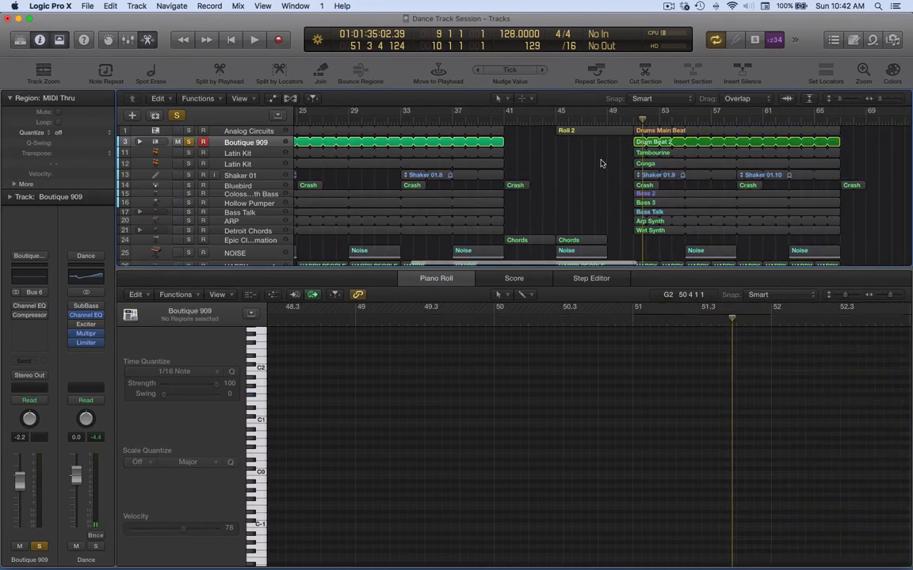
scroll(577, 159, left, 6)
click(406, 143)
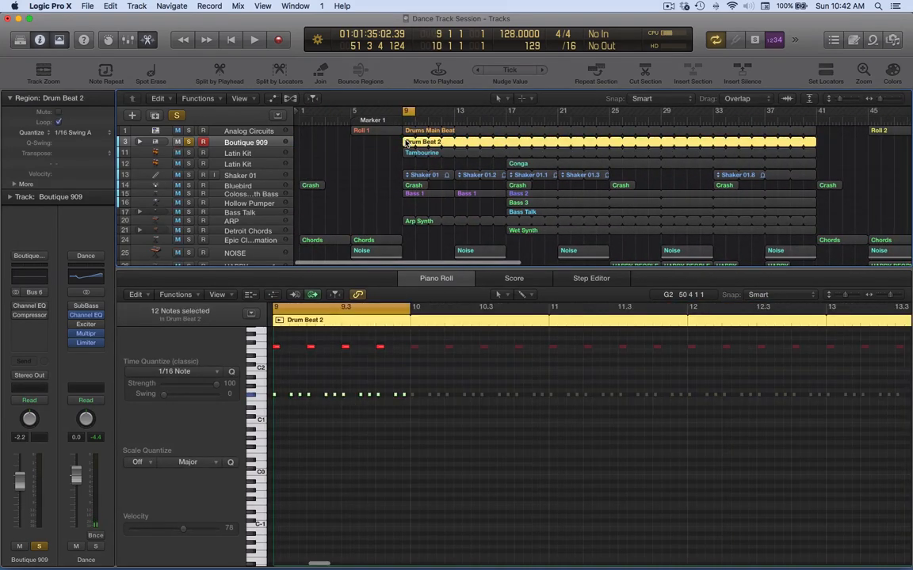
Select the four F2 notes in bar 9 of Drum Beat 2.
scroll(317, 400, up, 3)
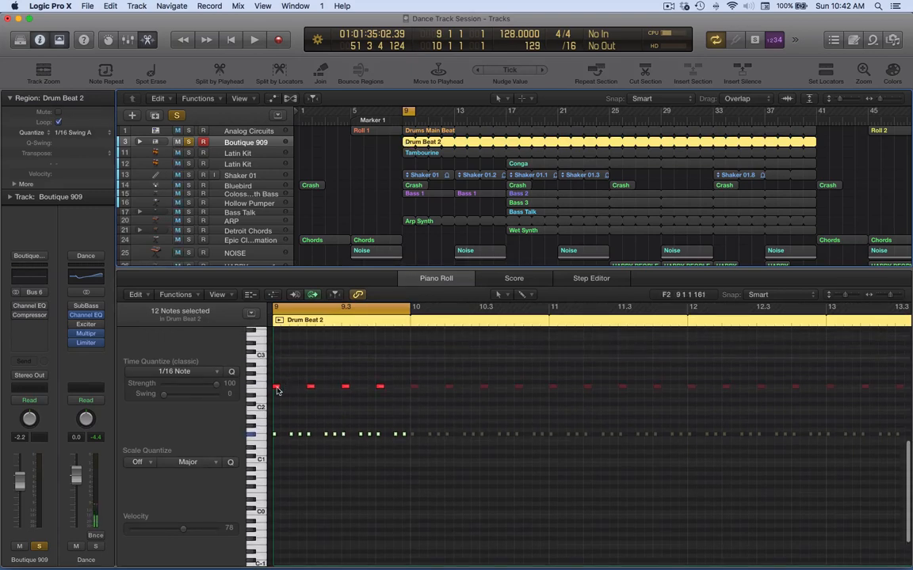
click(275, 388)
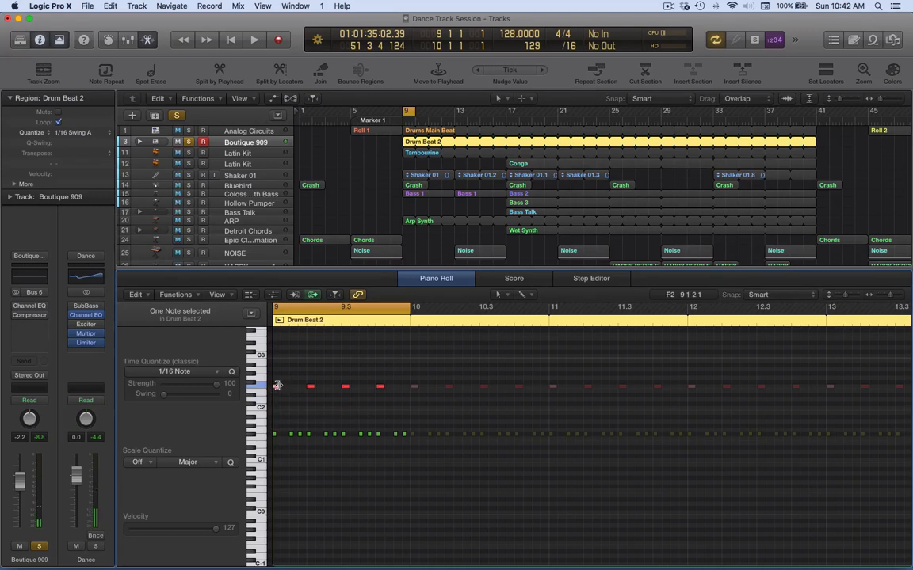
drag(273, 374, 397, 401)
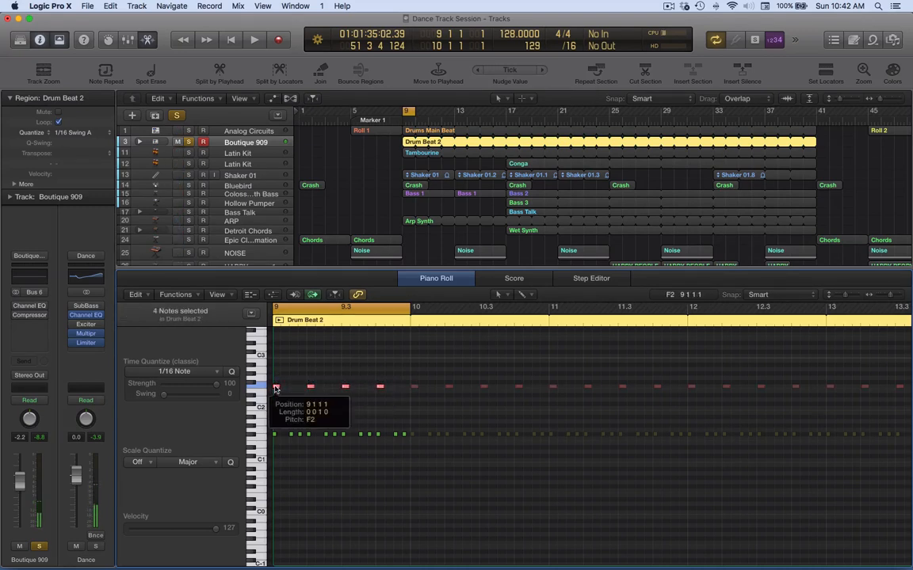
scroll(277, 361, right, 2)
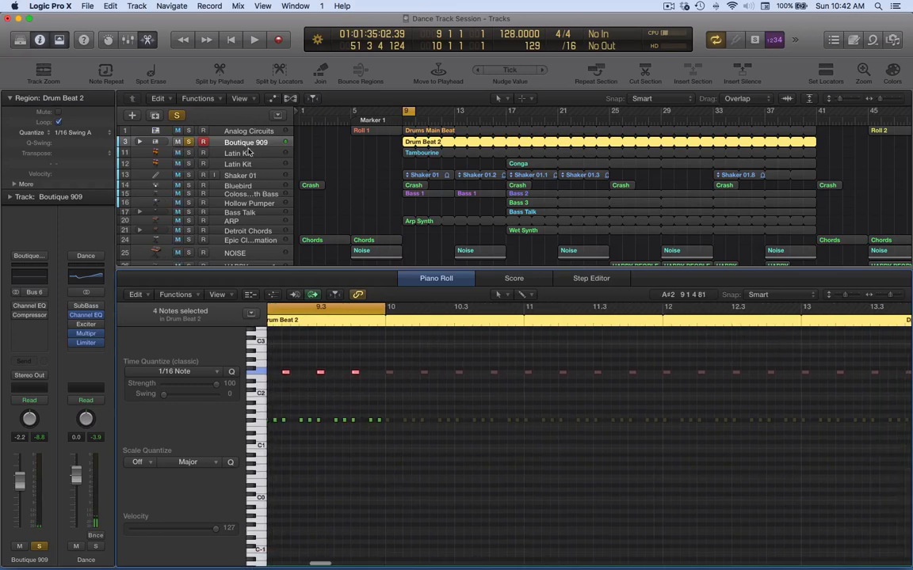
scroll(378, 407, left, 3)
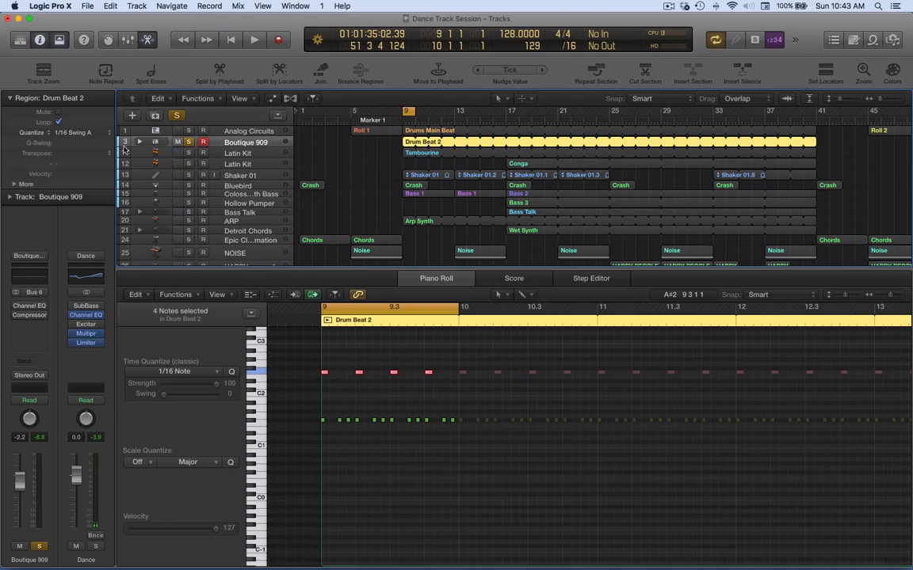
Enlarge the Boutique 909 track in the arrangement and start playing the Drum Beat 2 loop.
drag(122, 145, 124, 166)
drag(881, 100, 885, 101)
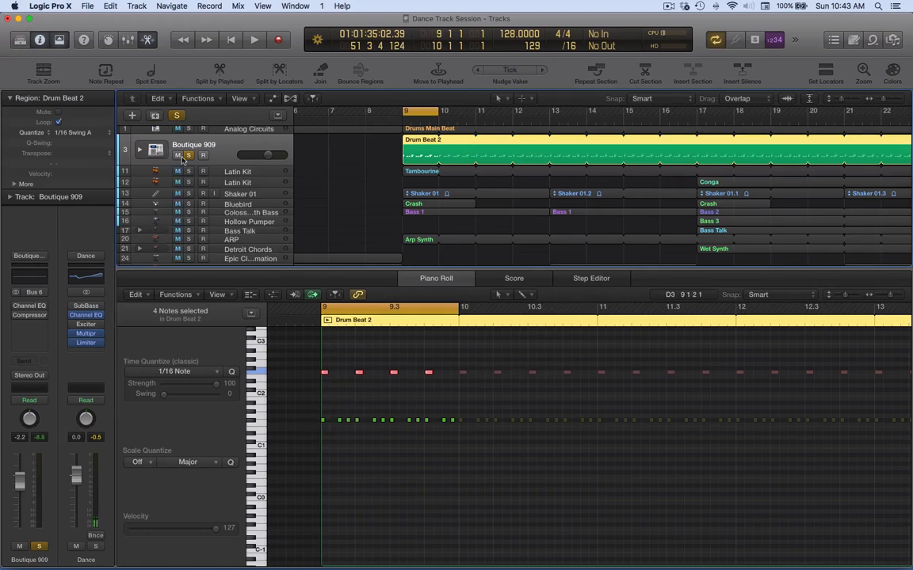
key(space)
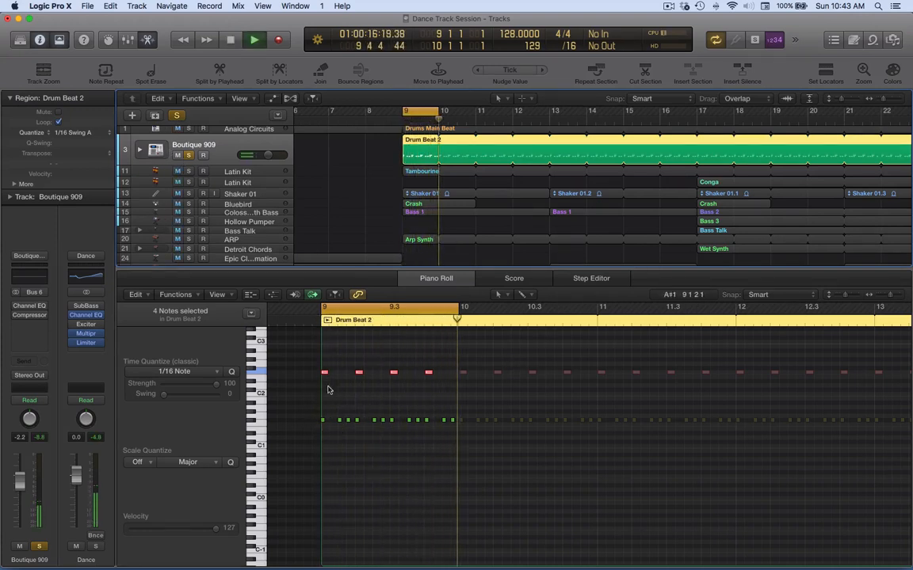
click(384, 154)
click(419, 146)
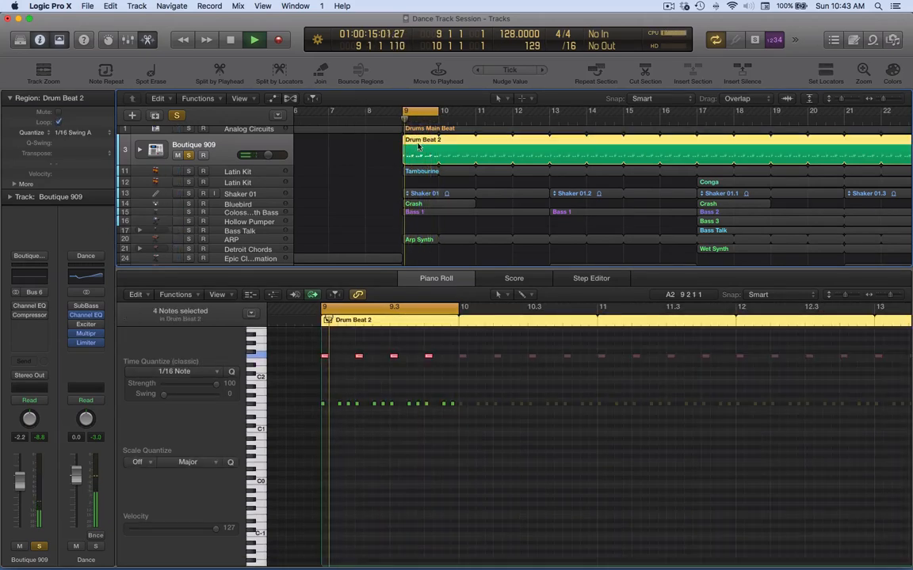
Check the Drum Beat 2 quantize choices, keep 1/16 Swing A, examine bar 9 closely and stop playback.
click(80, 133)
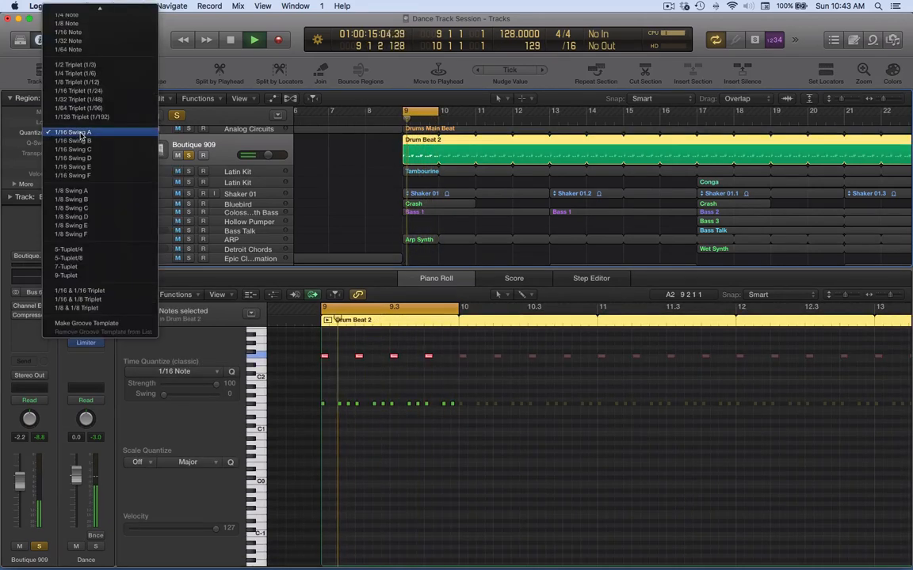
click(80, 135)
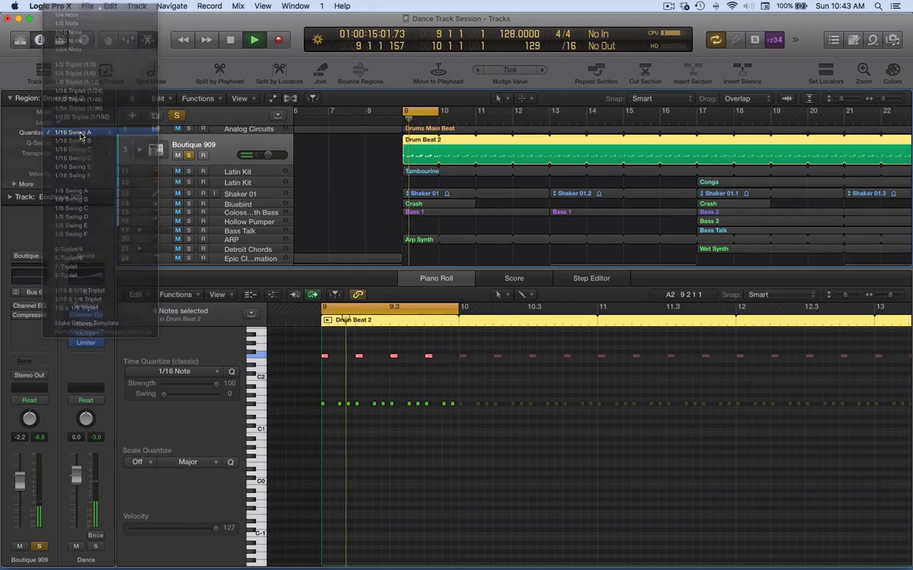
click(892, 296)
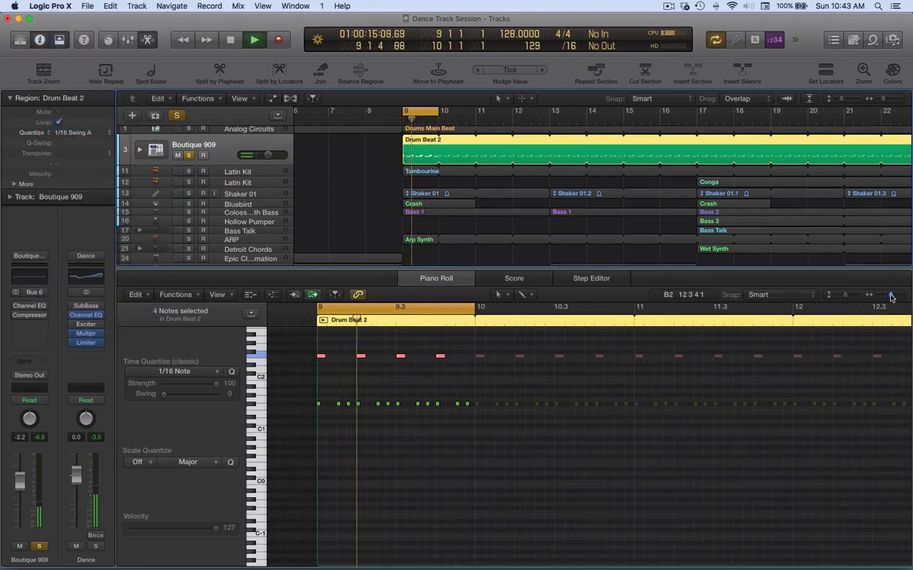
drag(892, 298, 896, 300)
scroll(545, 478, left, 5)
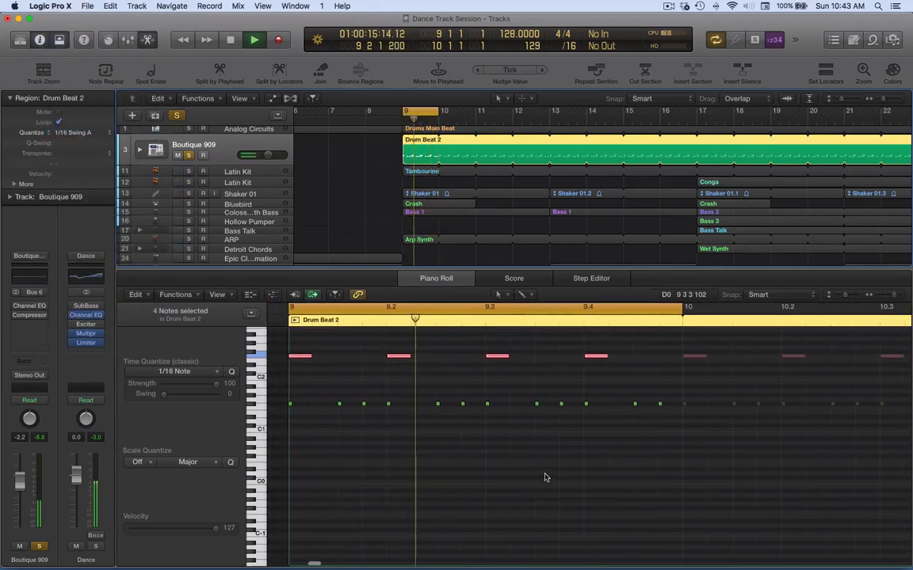
key(space)
Select the F2 note and the three lower notes that make up the first beat of Drum Beat 2.
scroll(543, 480, up, 2)
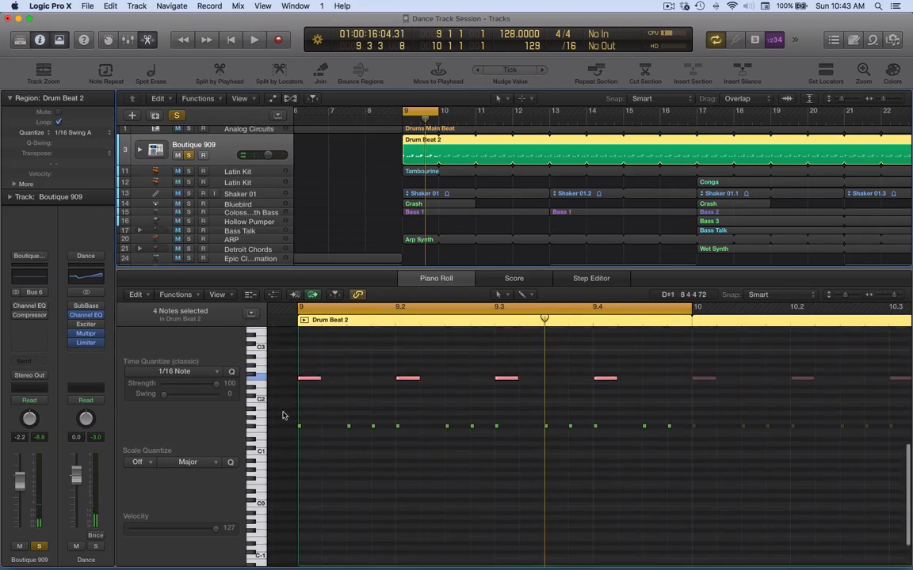
click(297, 430)
drag(361, 435, 401, 432)
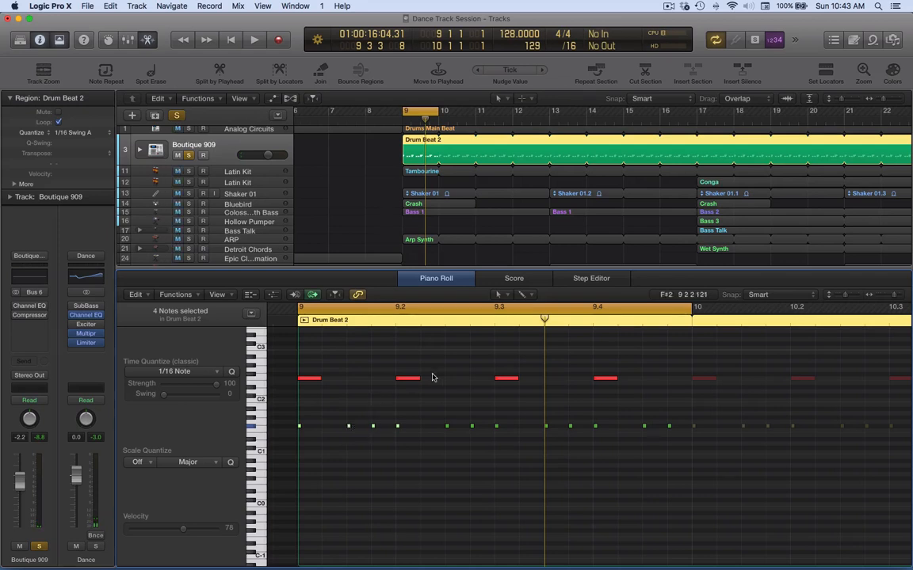
drag(287, 350, 380, 457)
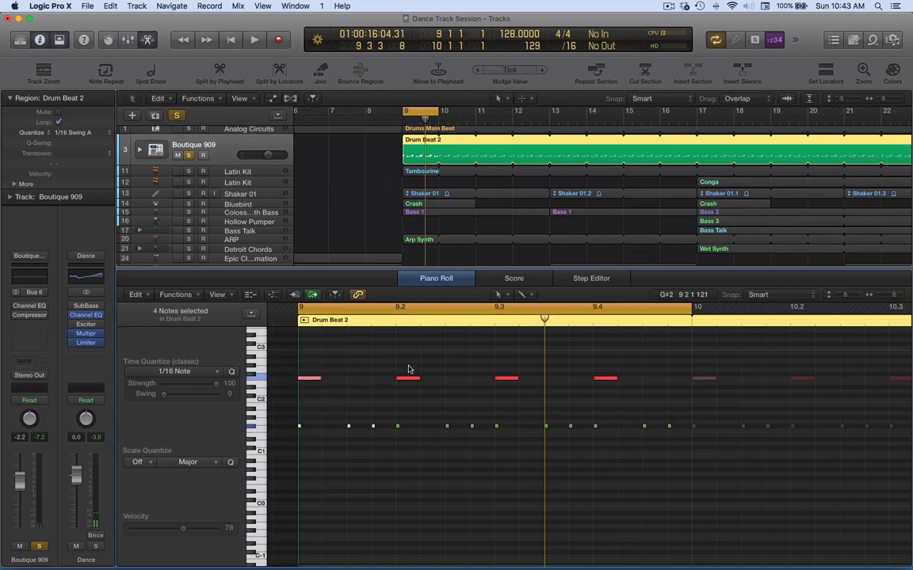
Shorten the Drum Beat 2 region at bar 9 to one beat so it repeats every beat, and play it.
scroll(622, 385, down, 3)
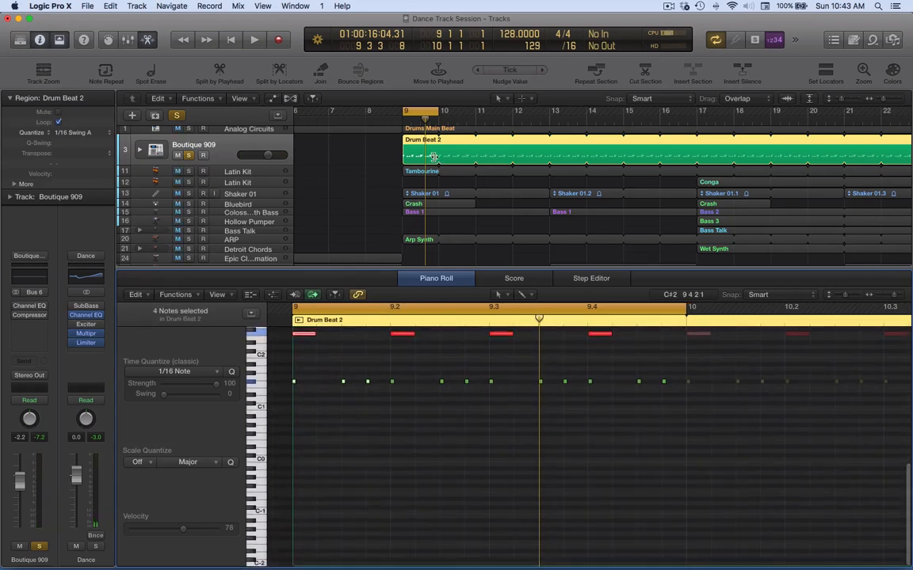
drag(434, 159, 406, 160)
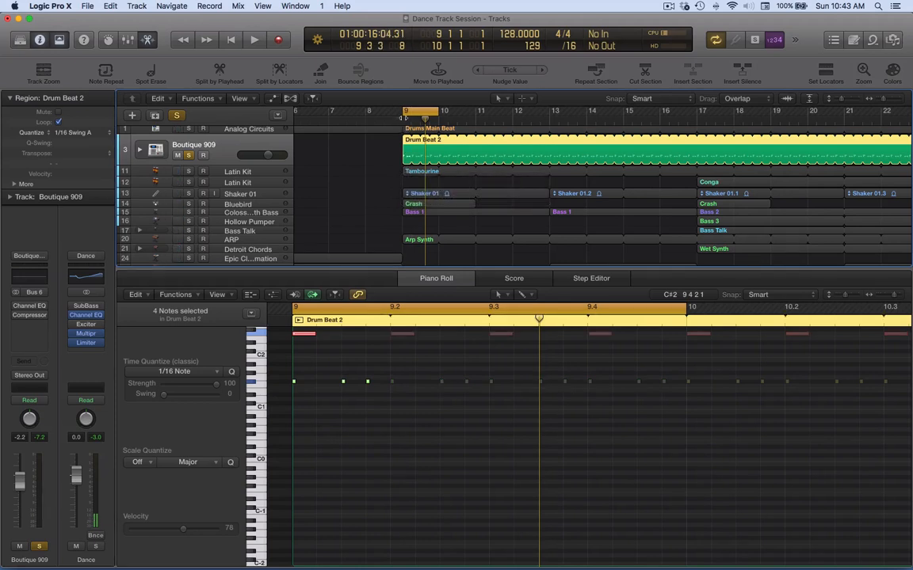
drag(884, 102, 892, 103)
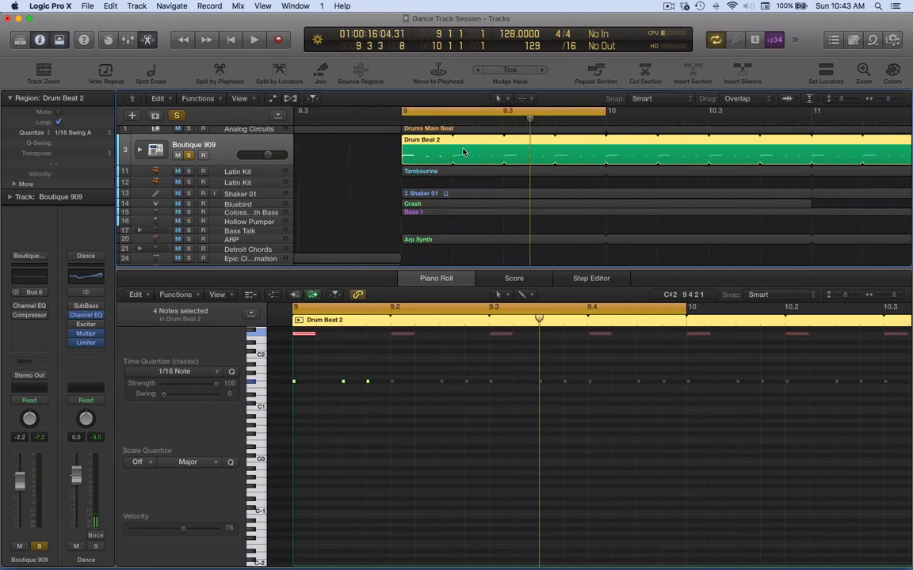
key(space)
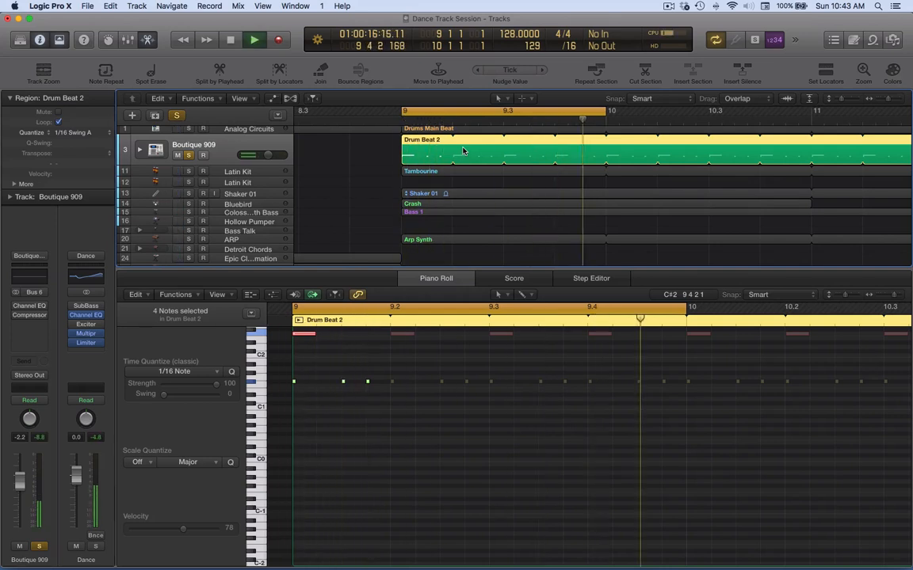
Solo the Analog Circuits track alongside Boutique 909, listen to the two beats together and stop playback.
scroll(247, 159, up, 1)
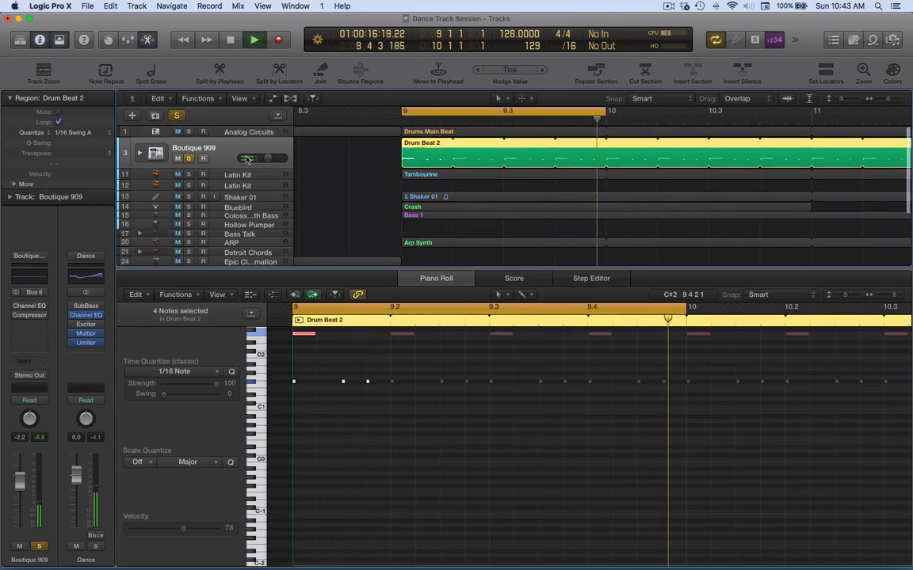
click(187, 132)
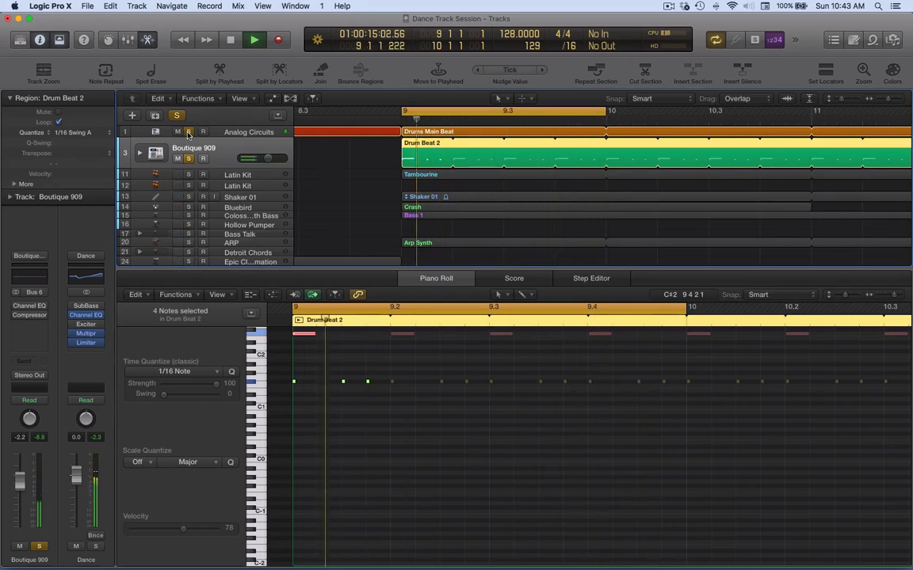
key(space)
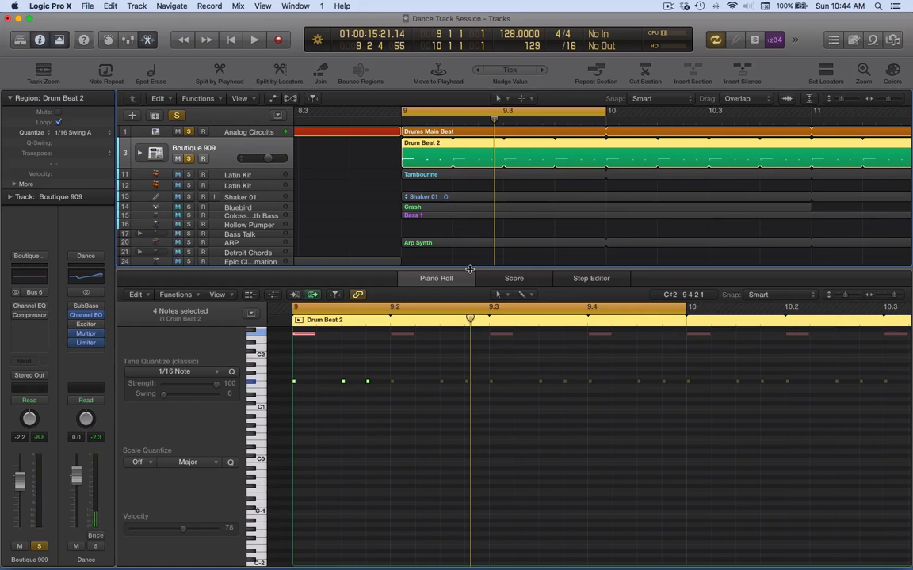
Enlarge the arrangement area, open the Tambourine region at bar 9 and shorten its two notes to about one beat each.
drag(470, 269, 469, 400)
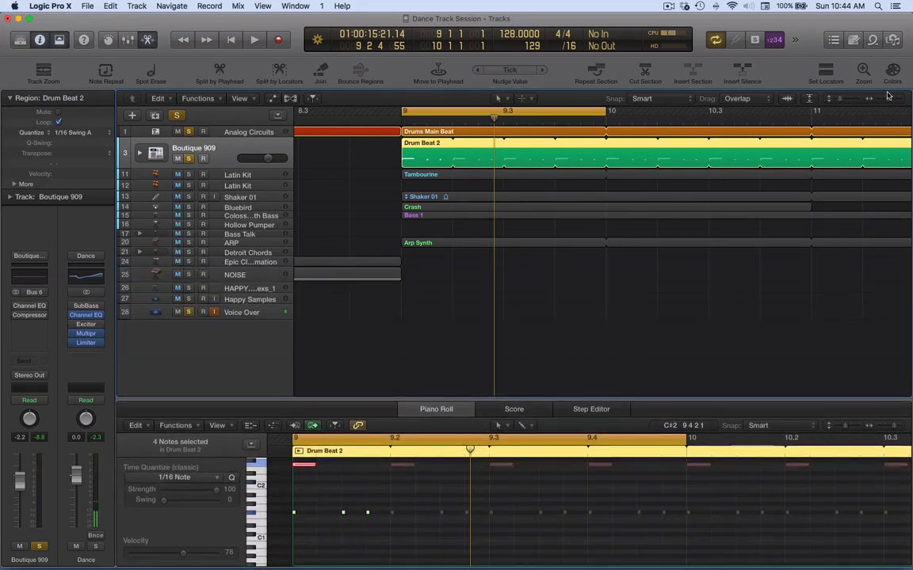
drag(888, 100, 881, 104)
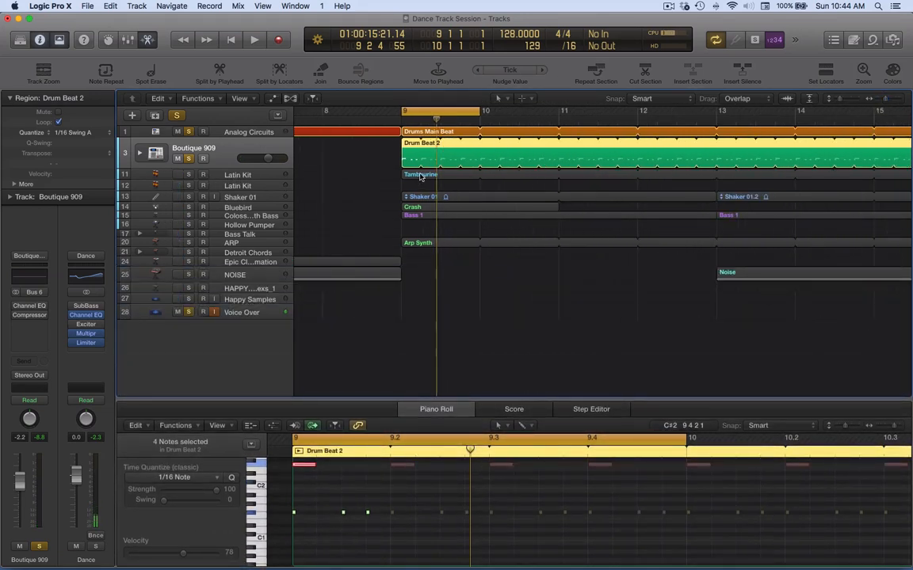
click(420, 176)
scroll(463, 271, right, 3)
scroll(565, 484, up, 3)
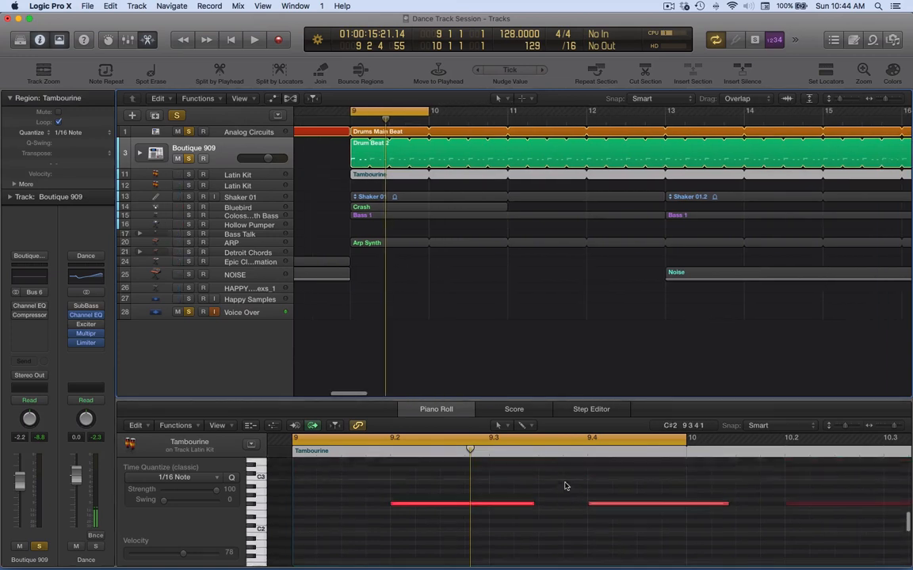
scroll(565, 486, up, 2)
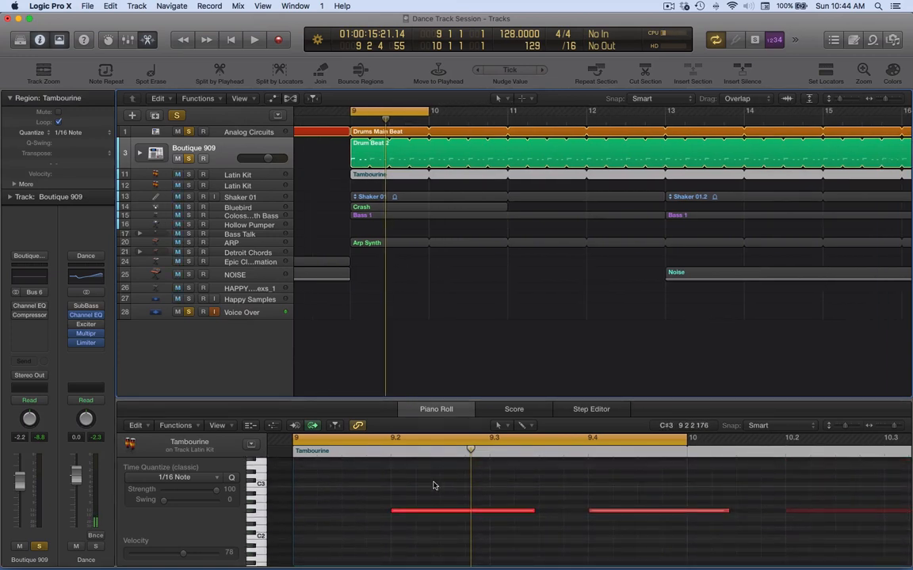
drag(434, 486, 688, 530)
drag(531, 511, 489, 520)
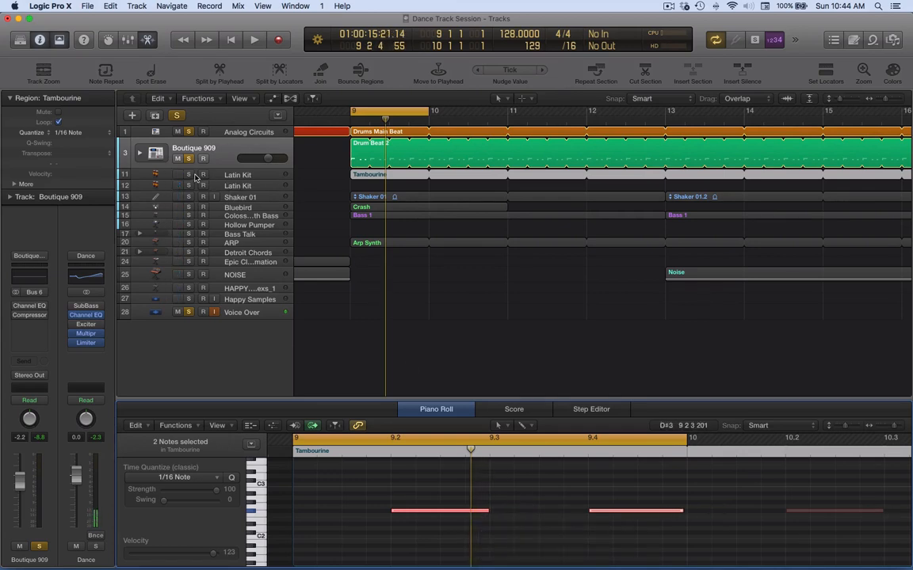
Solo the Tambourine's Latin Kit track, play the loop with and without it, then stop and select that track.
click(189, 175)
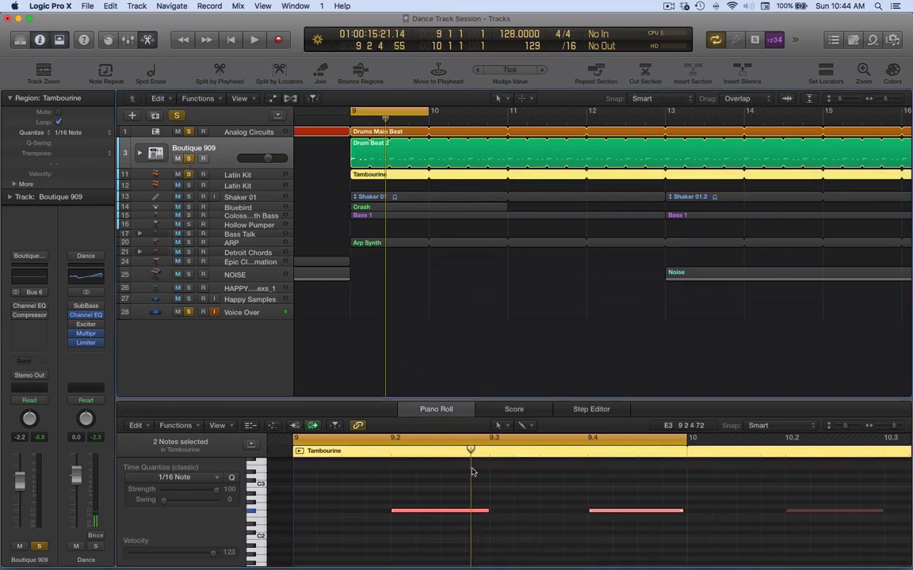
key(space)
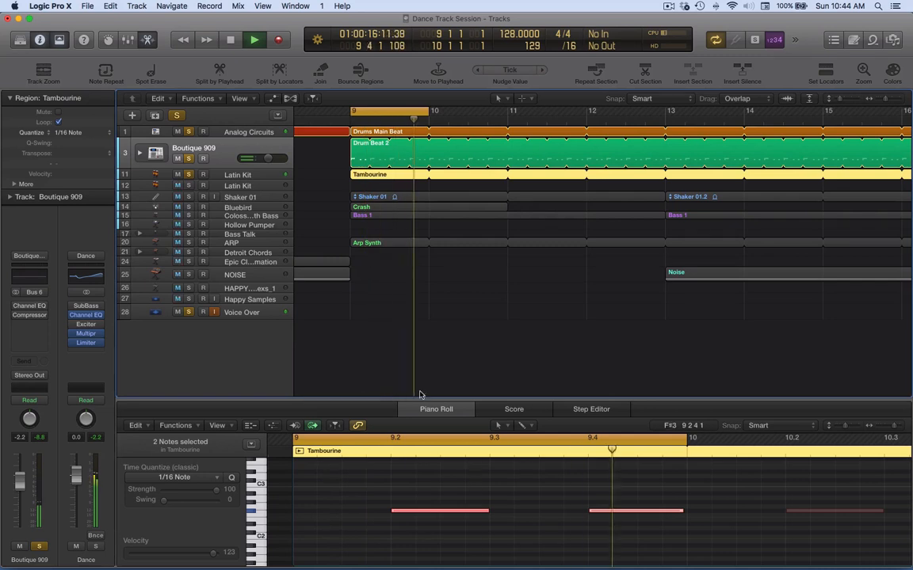
click(187, 159)
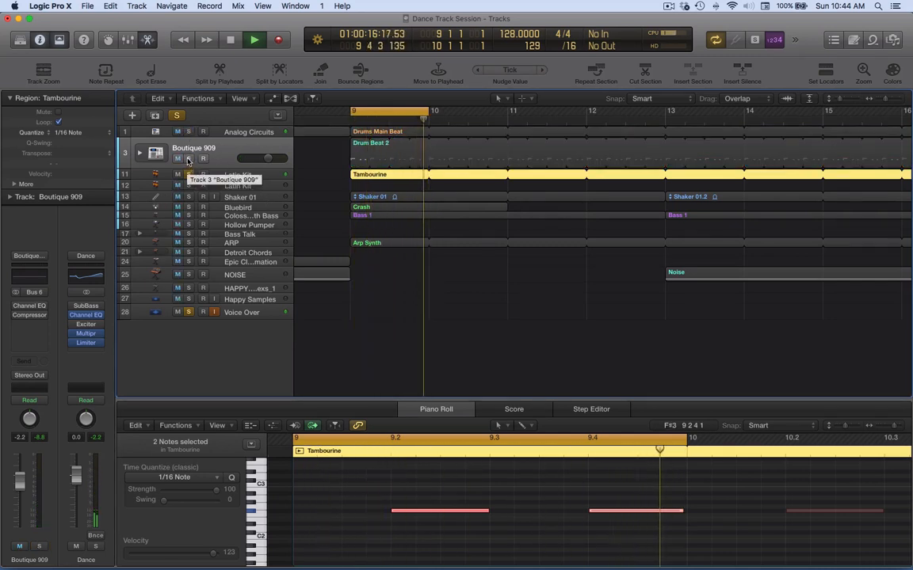
click(187, 159)
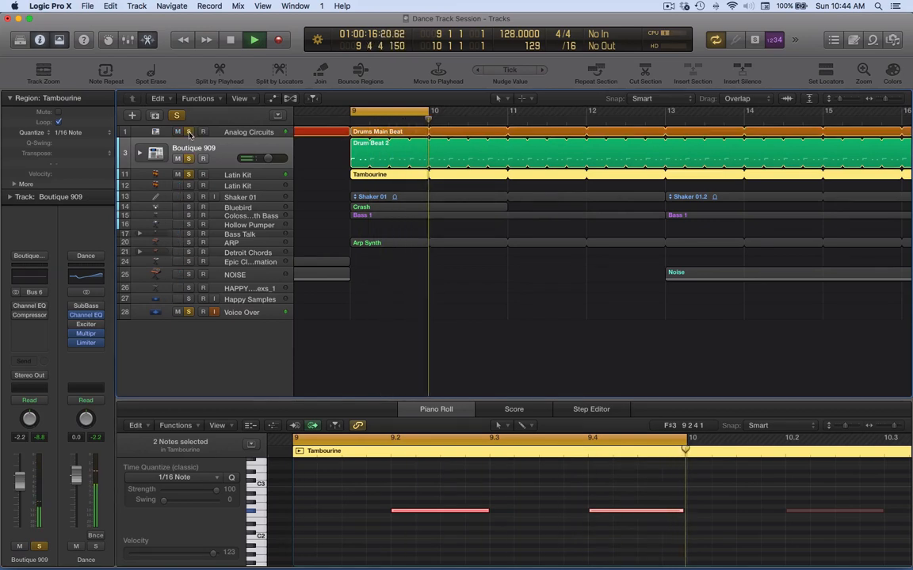
click(189, 175)
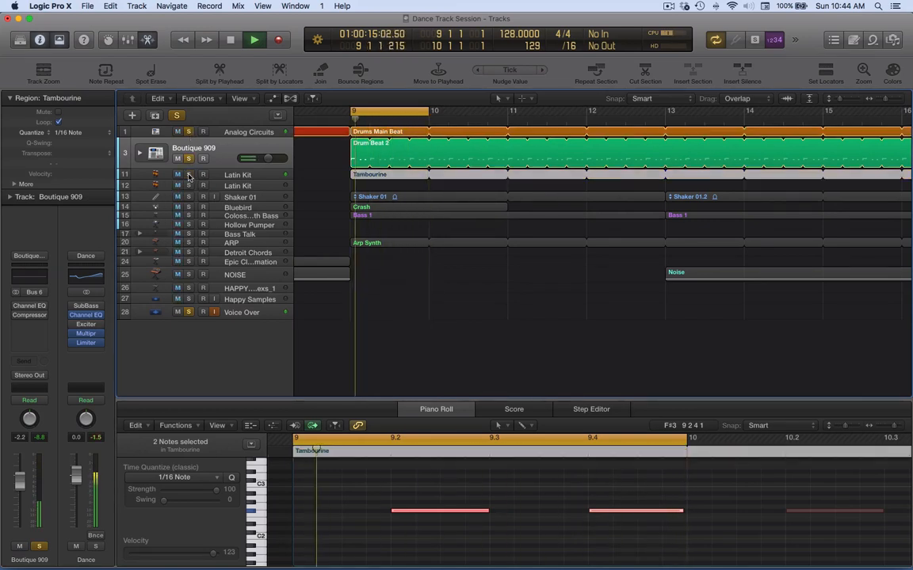
click(189, 175)
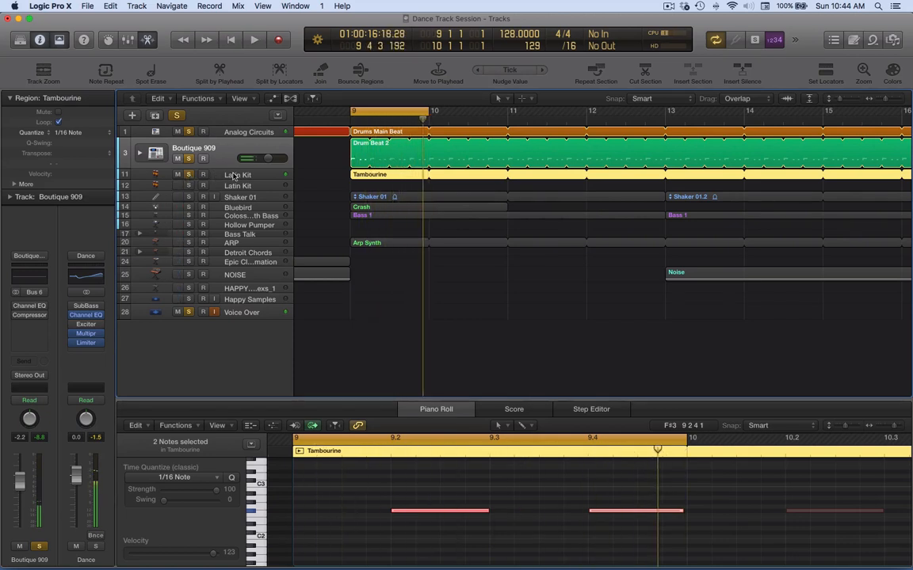
click(228, 175)
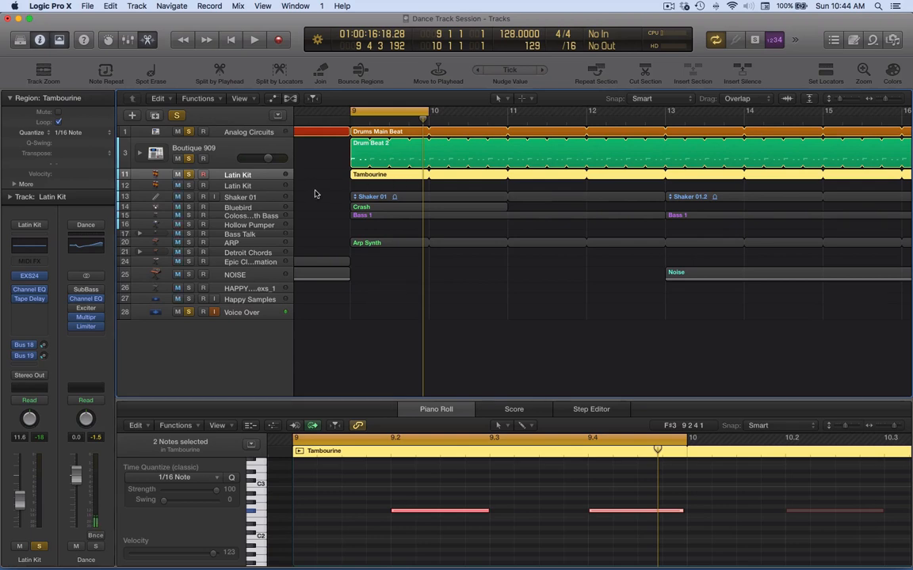
Select and solo the Shaker 01 track and enlarge it in the arrangement.
click(236, 198)
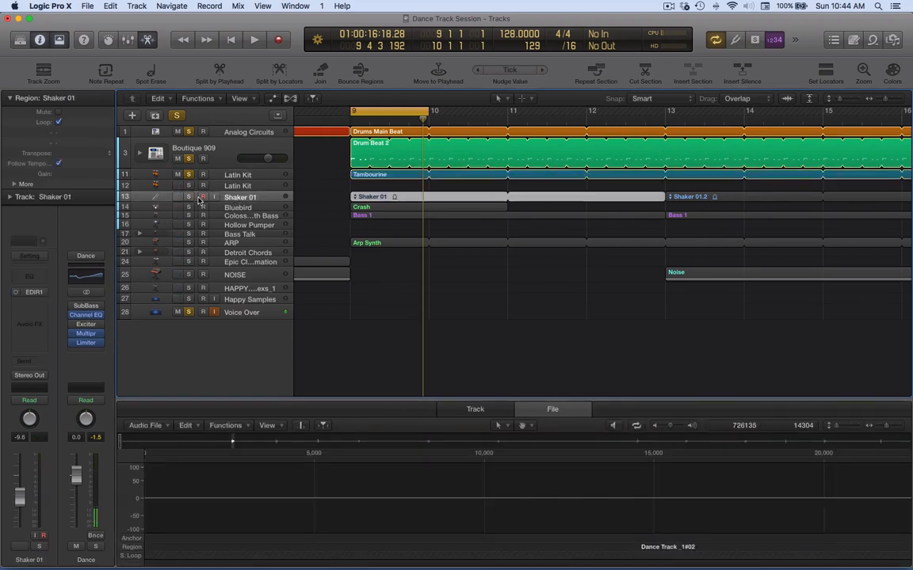
drag(122, 203, 123, 238)
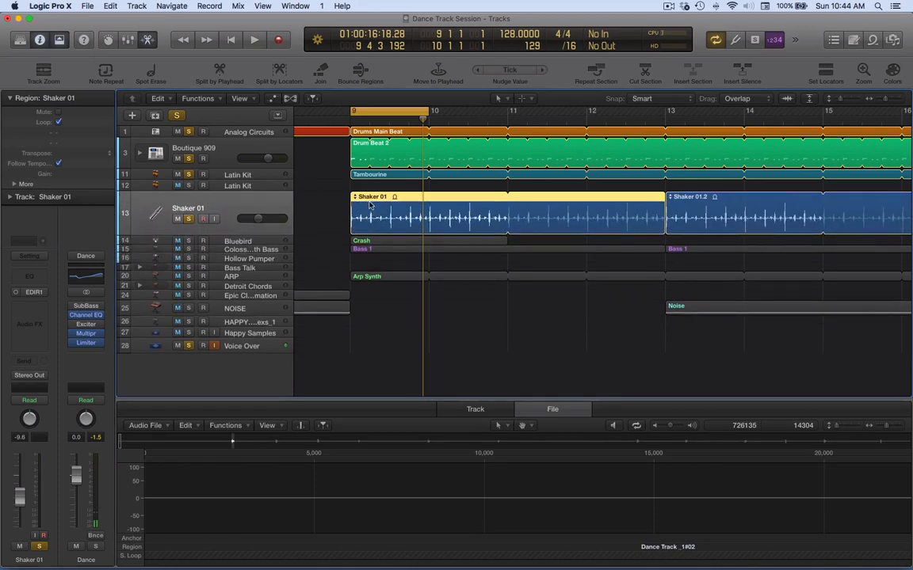
Search the Apple Loops library for "shaker", preview the Shaker 01 loop and close the library.
click(869, 42)
text(s)
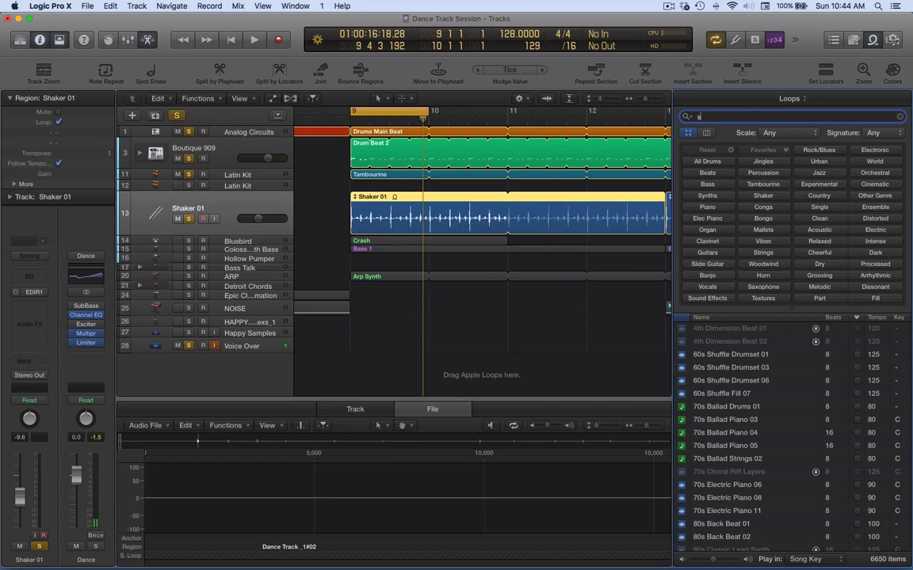
text(haker)
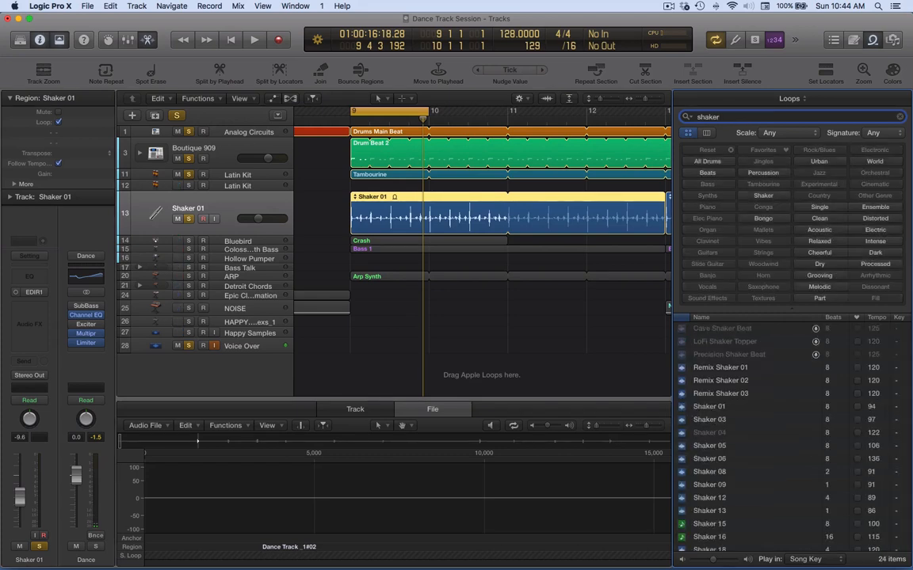
click(711, 409)
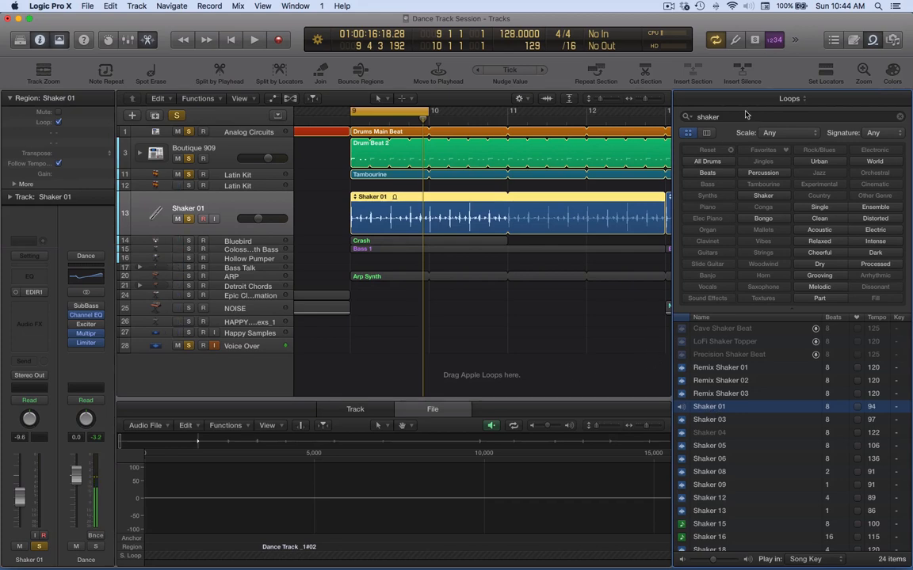
click(874, 39)
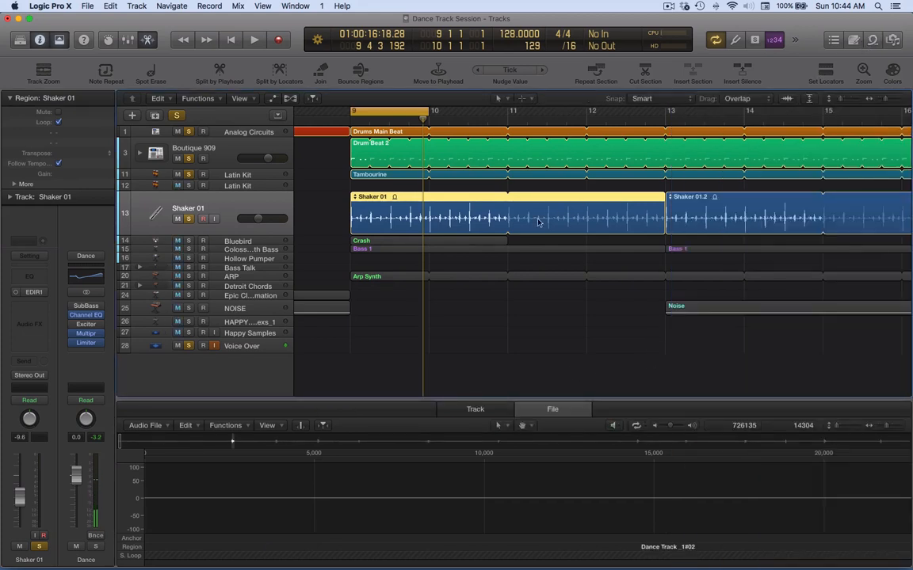
Extend the cycle range to bars 9 through 13 and start playback from just before bar 9.
click(377, 110)
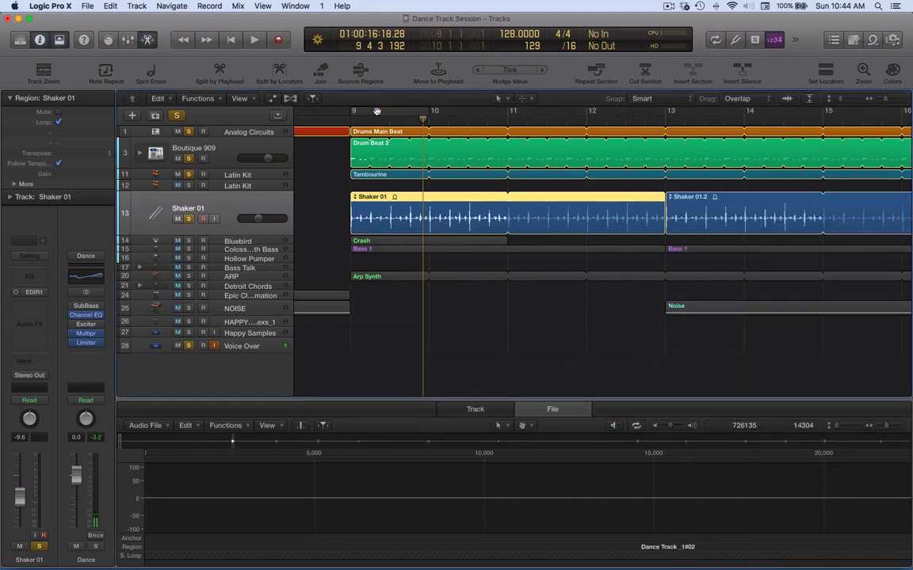
click(326, 123)
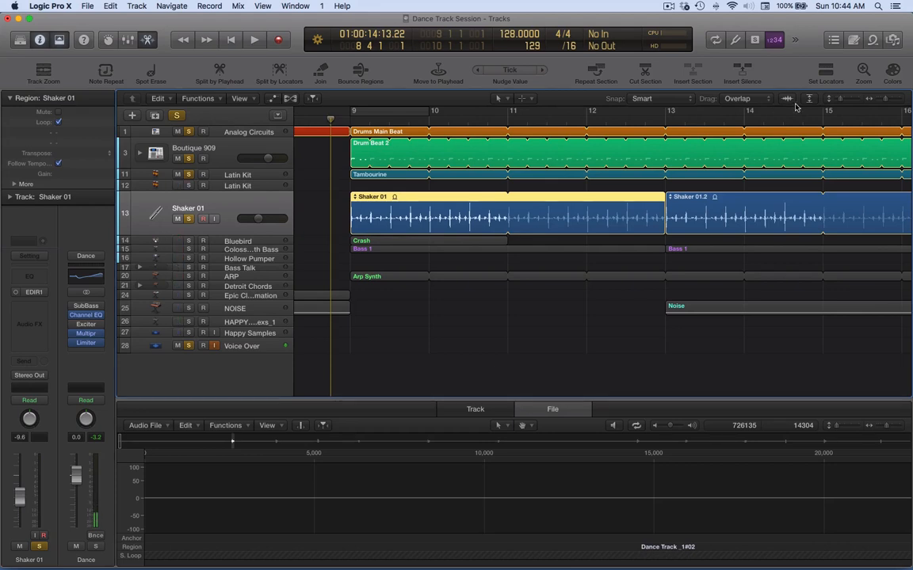
drag(885, 103, 882, 107)
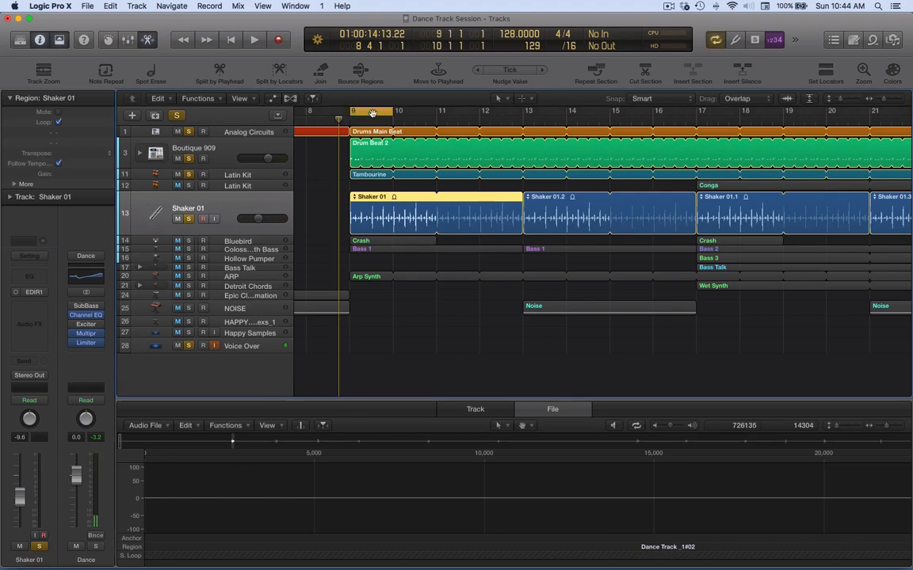
drag(352, 110, 523, 110)
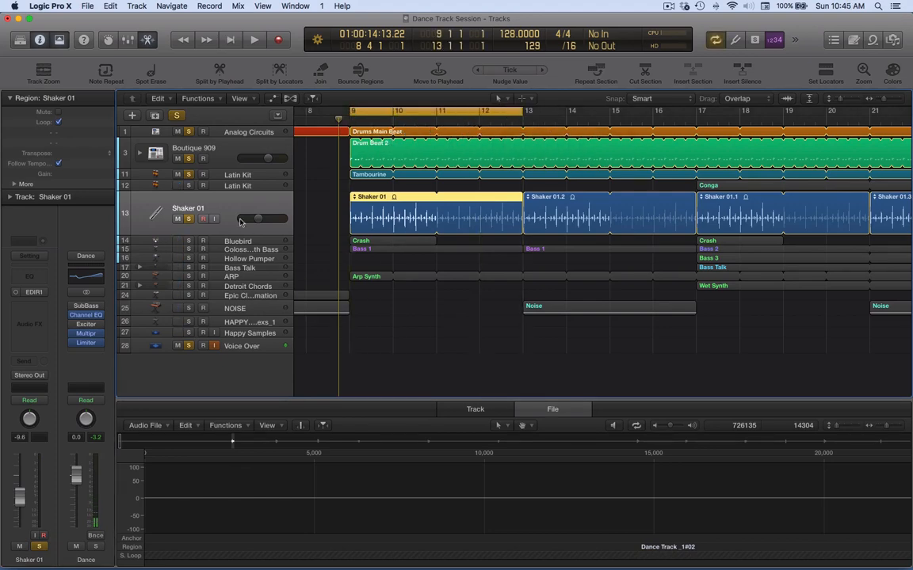
key(space)
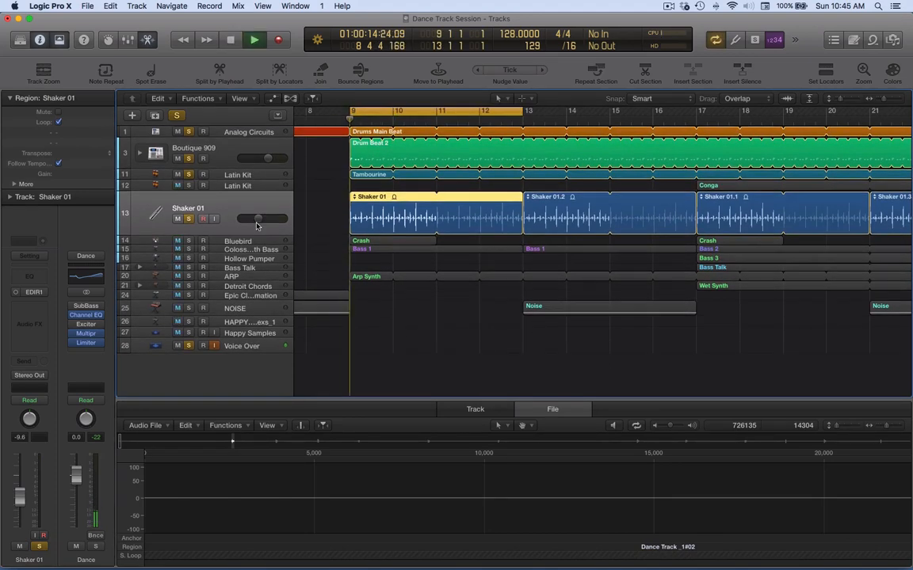
Compare the playing beat with and without the Shaker 01 track, leave it soloed and stop playback.
click(189, 219)
click(189, 220)
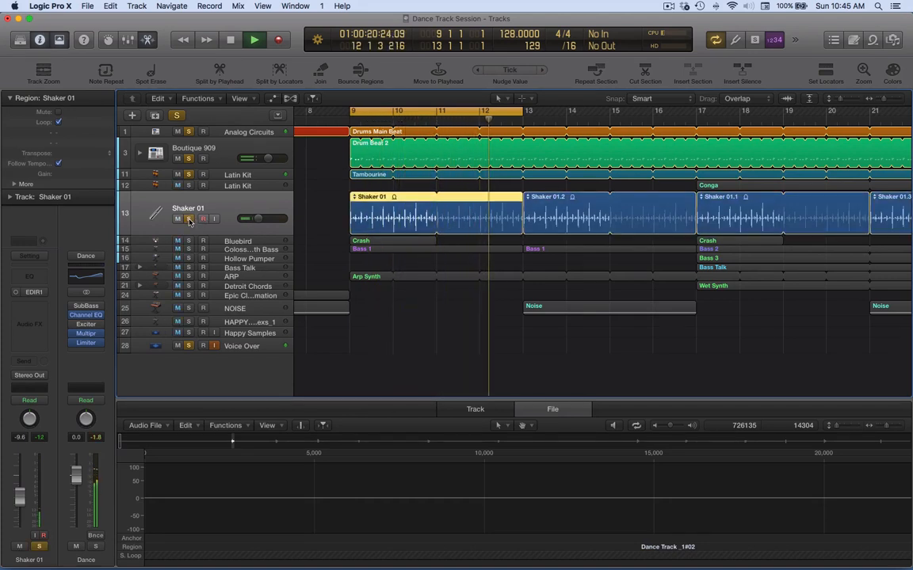
key(space)
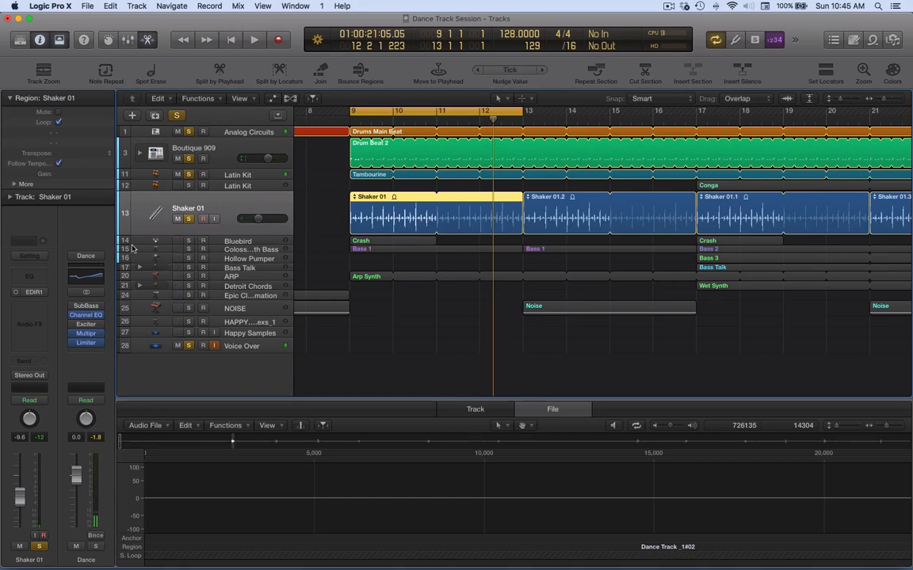
Enlarge and solo the Bluebird track and open its Crash region at bar 9 in the Piano Roll.
drag(126, 244, 125, 269)
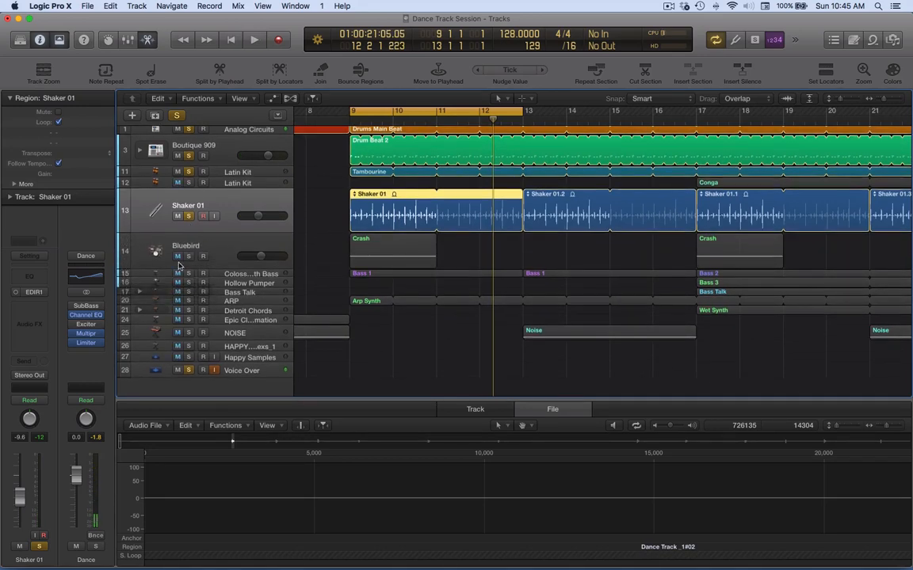
click(367, 248)
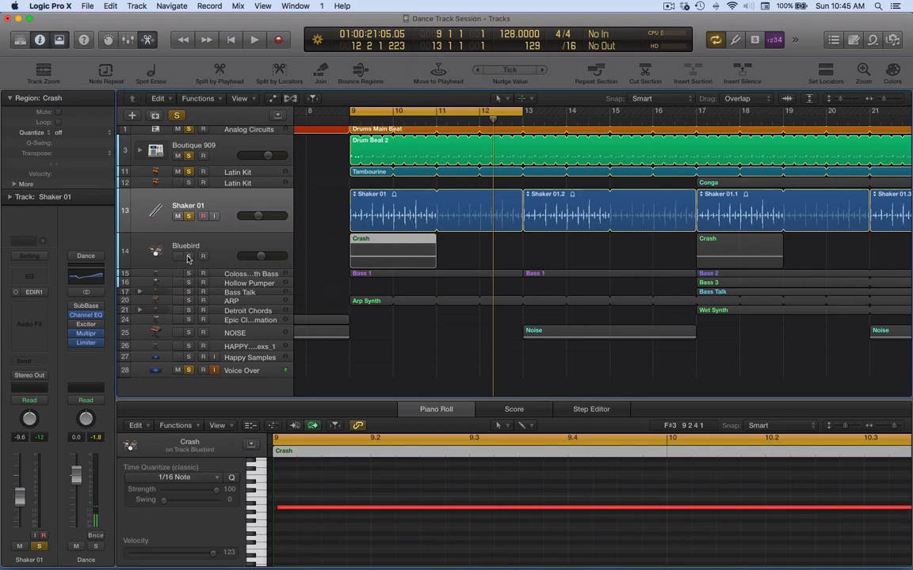
click(188, 256)
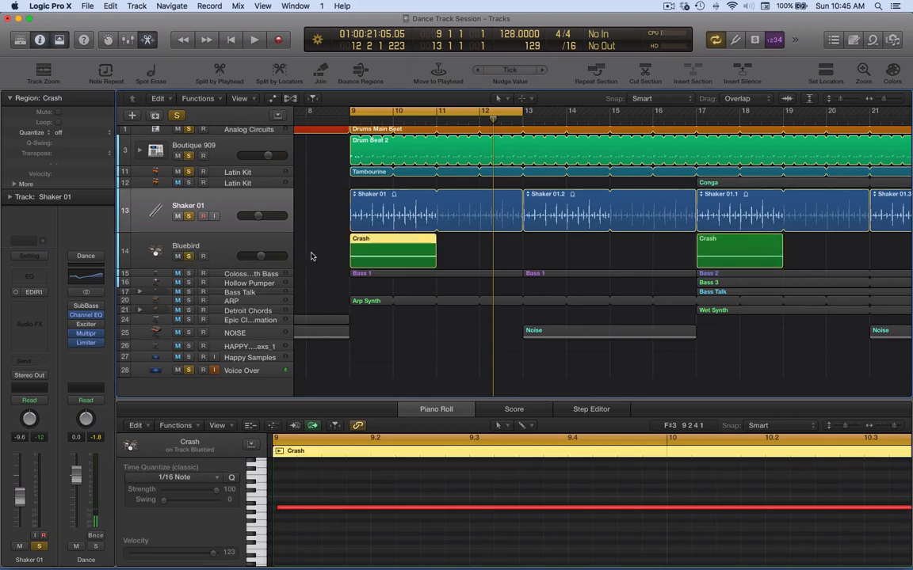
Move the A2 crash note to start exactly at position 9 1 1 1 and play the loop.
click(291, 509)
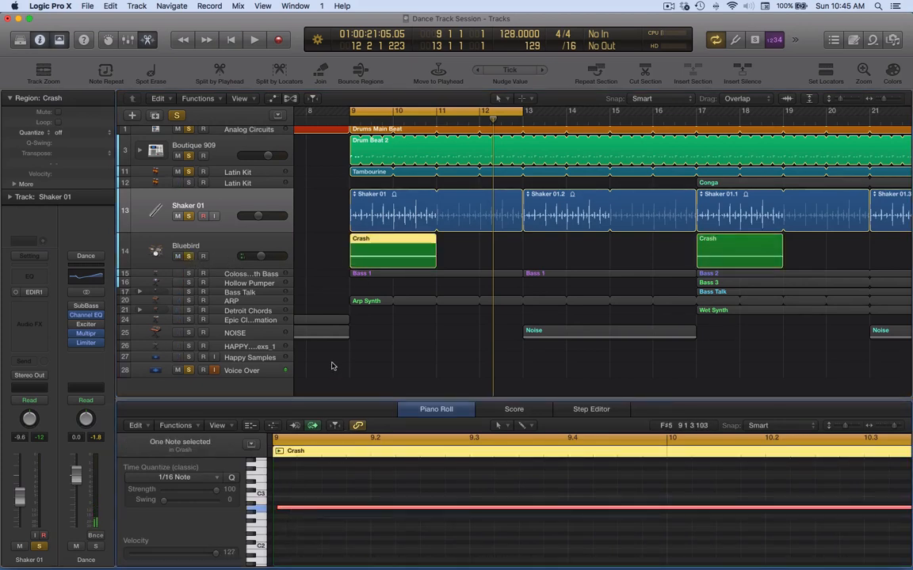
click(300, 510)
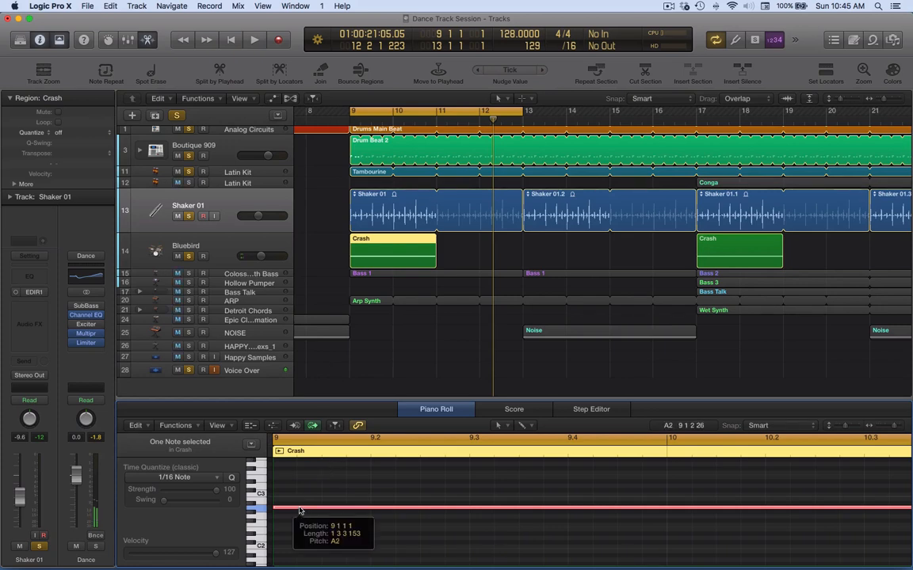
key(space)
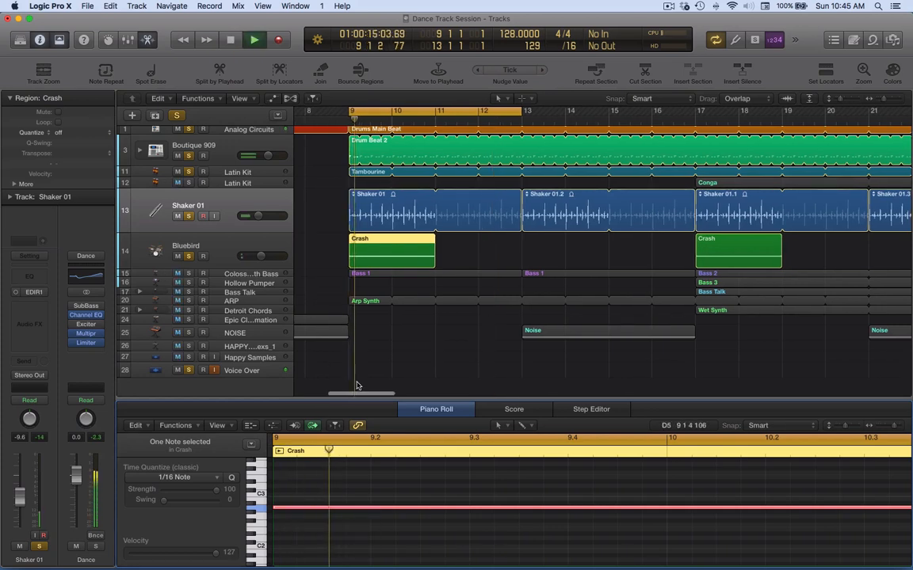
Open the Tambourine region at bar 9 in the Piano Roll and check its first note's position and length.
click(365, 171)
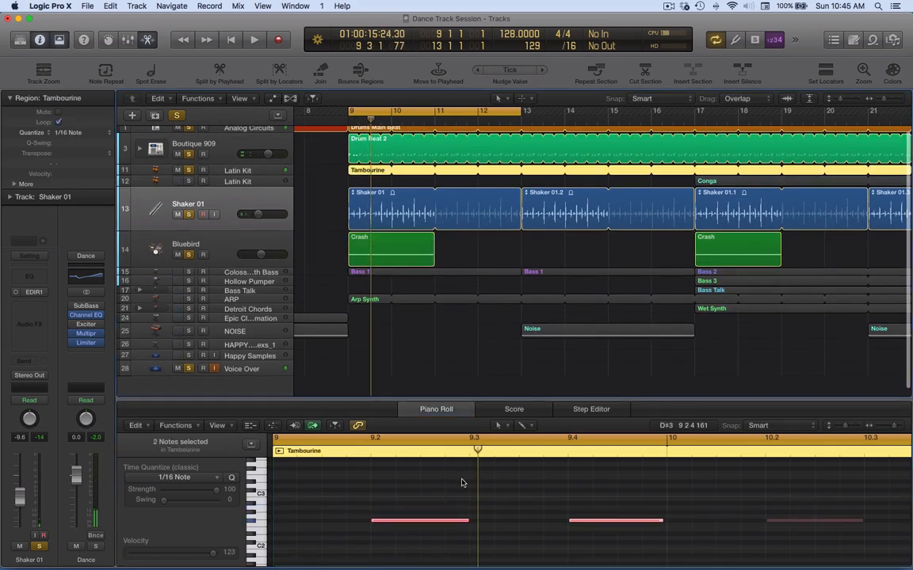
click(411, 522)
click(411, 523)
scroll(411, 526, up, 1)
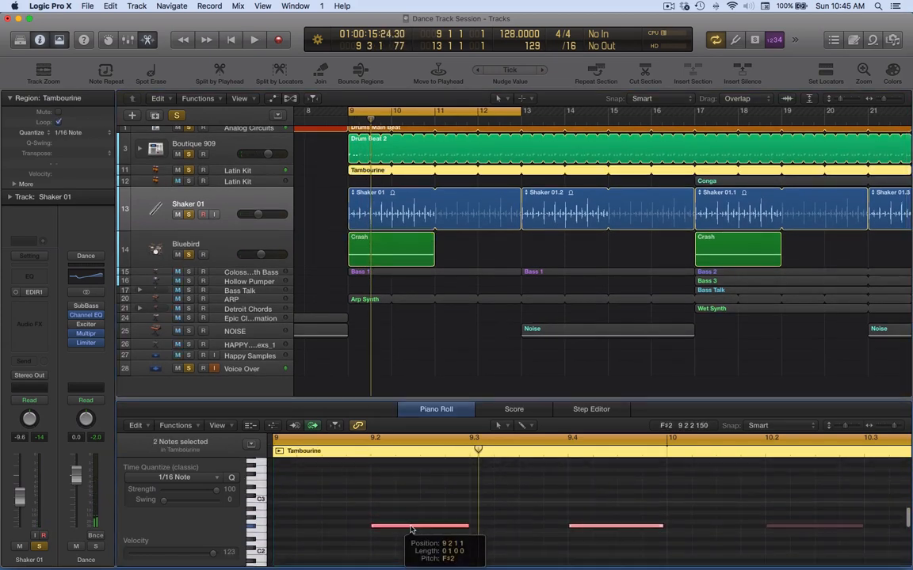
scroll(409, 530, up, 1)
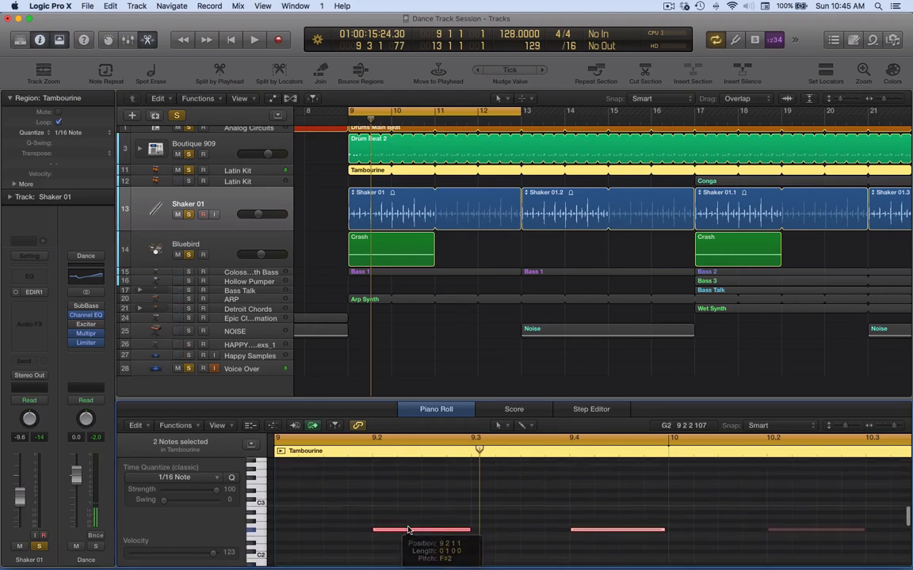
Reopen the Crash region at bar 9 in the Piano Roll, play the cycled beat, and stop playback.
key(space)
click(363, 248)
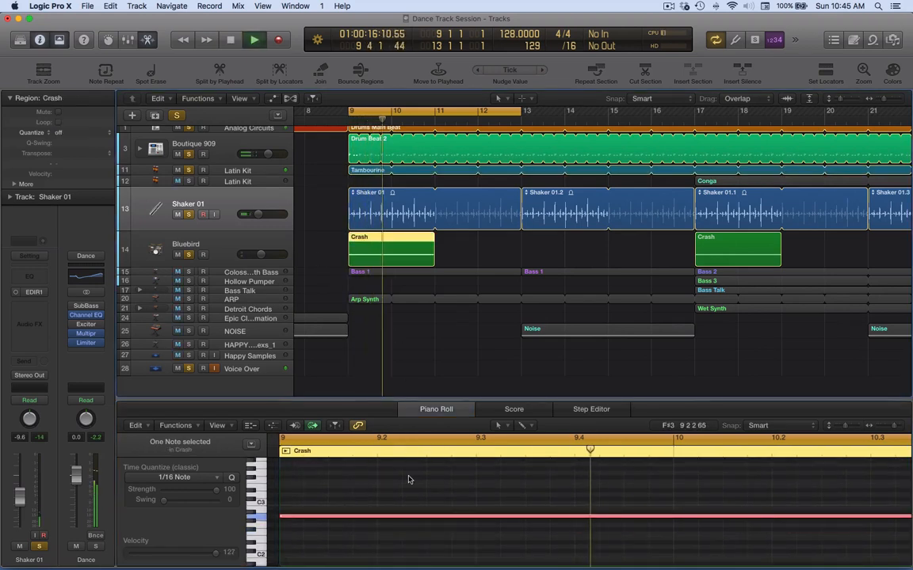
key(space)
key(space)
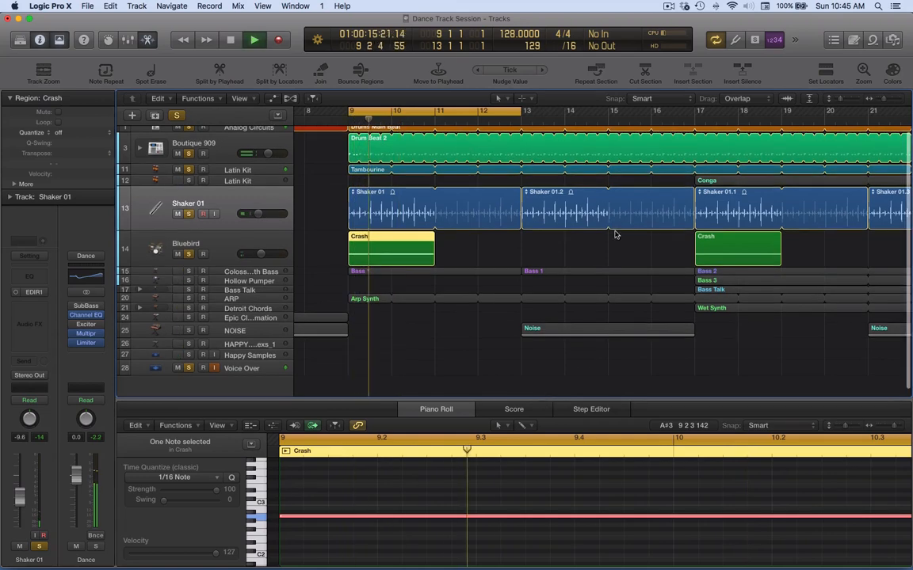
scroll(616, 232, down, 1)
drag(883, 100, 869, 101)
key(space)
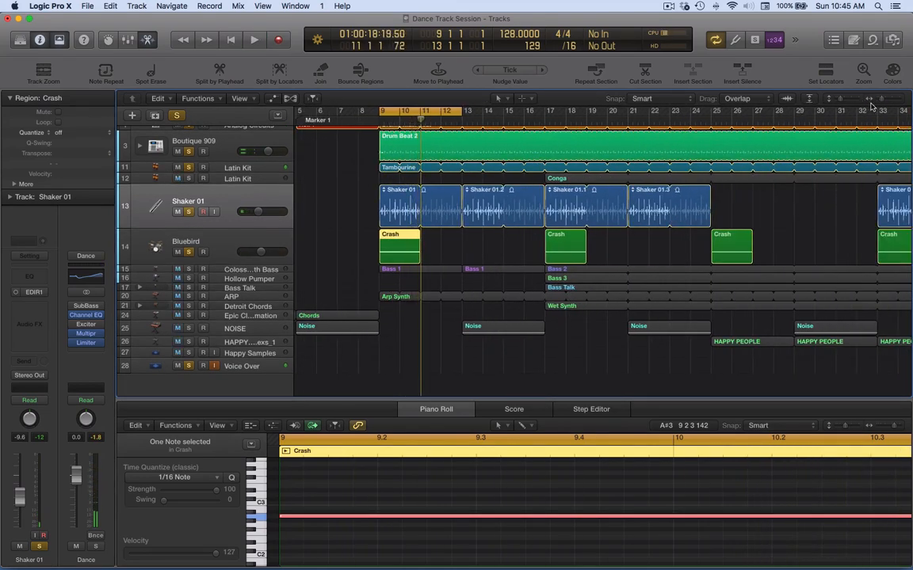
Examine how the drum layers are laid out across the full arrangement.
drag(882, 101, 878, 106)
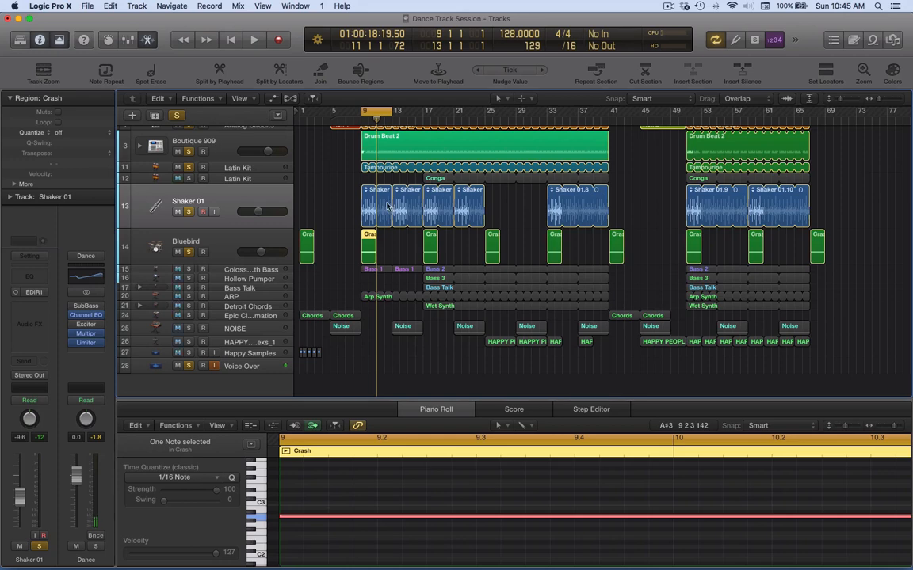
scroll(388, 206, up, 1)
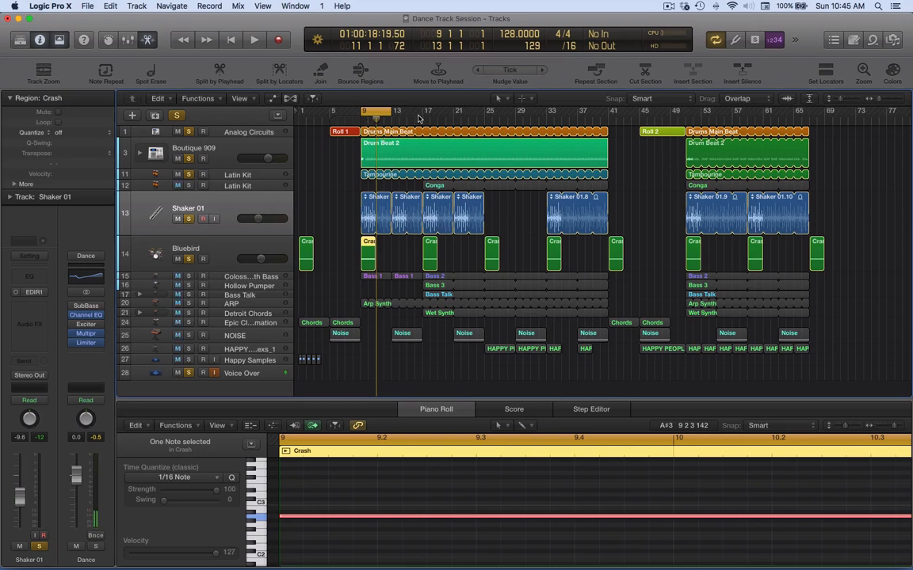
scroll(423, 131, down, 1)
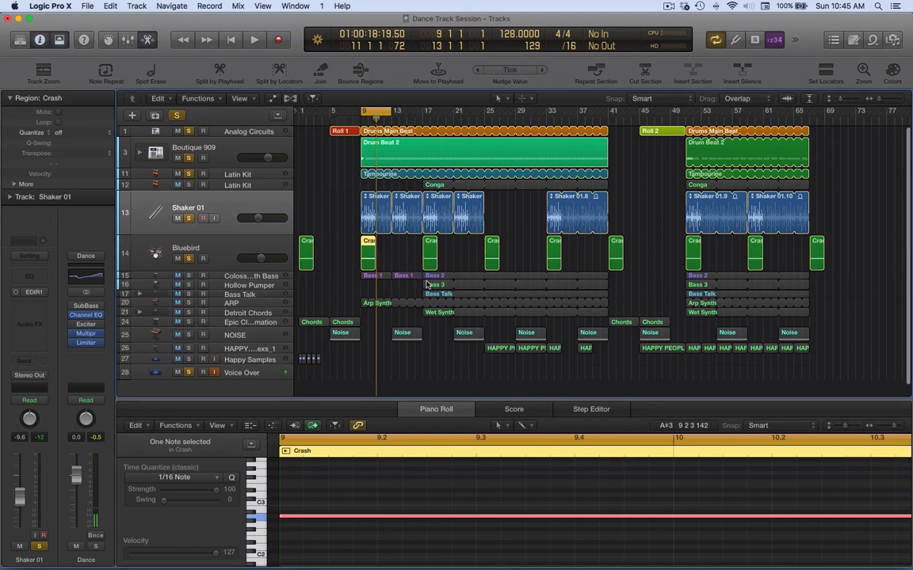
scroll(427, 284, up, 1)
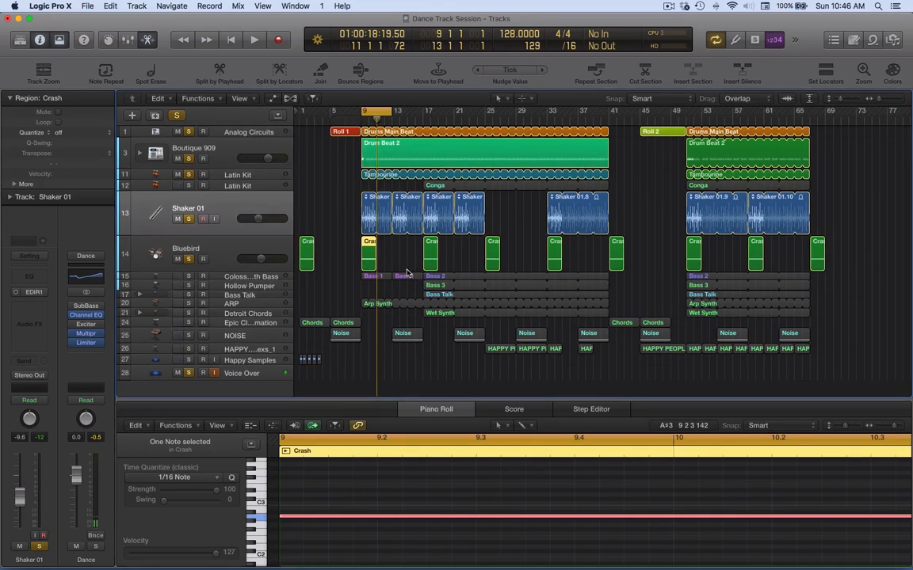
scroll(407, 273, left, 1)
scroll(407, 272, up, 2)
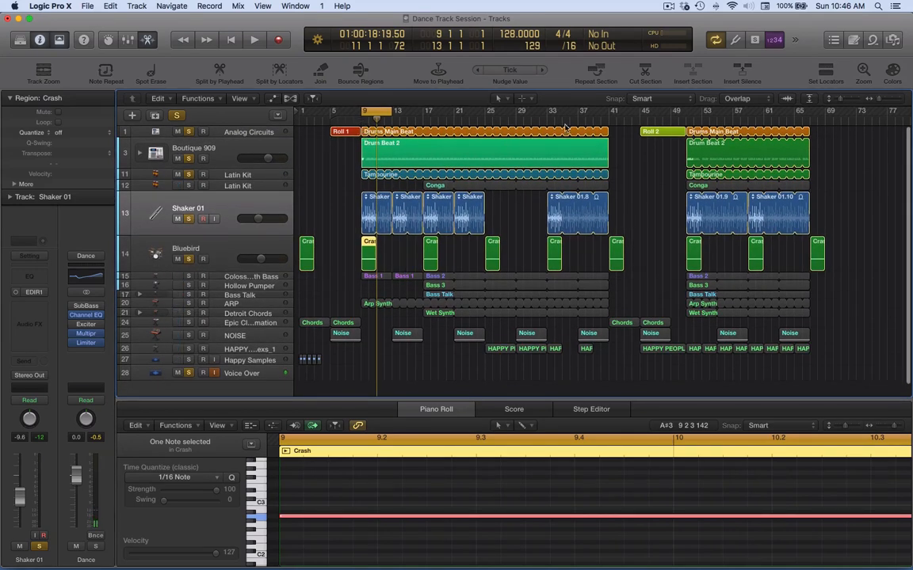
scroll(611, 143, up, 1)
Inspect the notes of the Roll 2 region, and those of the Roll 1 region, in the Piano Roll.
click(651, 133)
scroll(348, 133, right, 1)
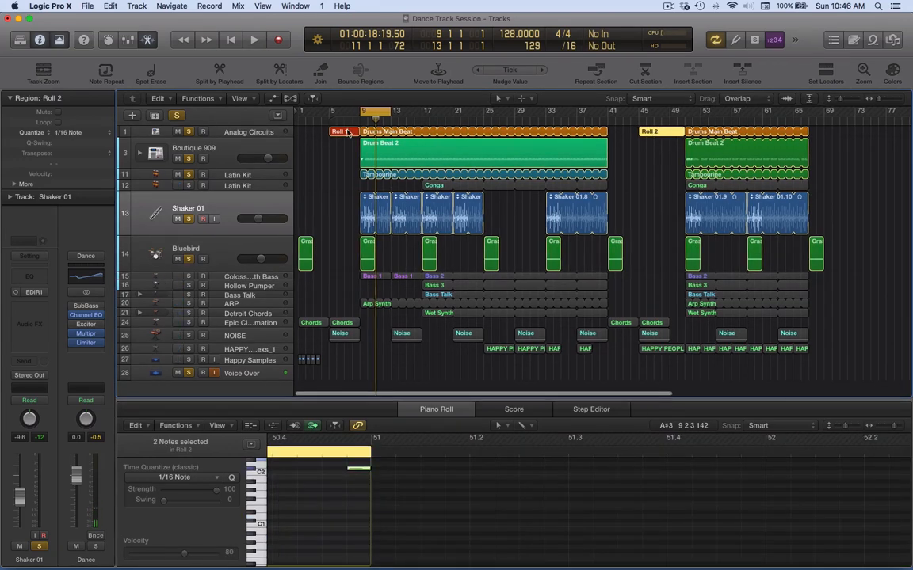
mouse_move(344, 133)
mouse_down()
mouse_move(658, 135)
mouse_move(340, 135)
mouse_up()
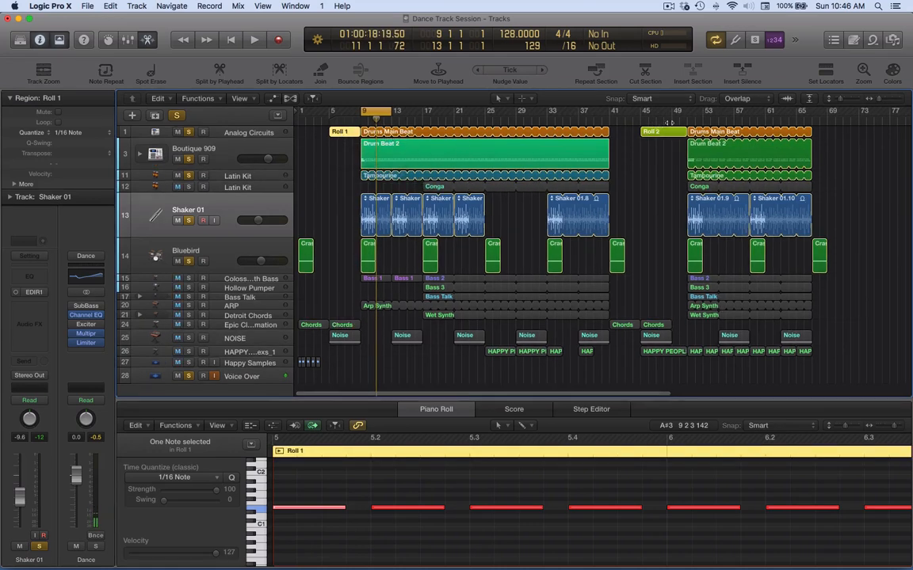
Play the transition from the end of Roll 2 into bar 51, with the Roll 2 region selected, and stop playback.
click(678, 124)
key(space)
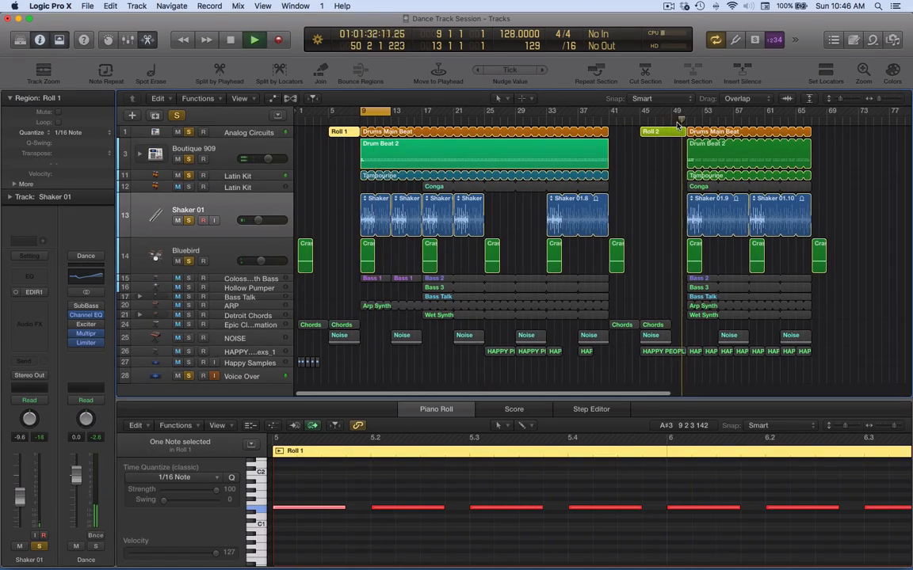
click(678, 133)
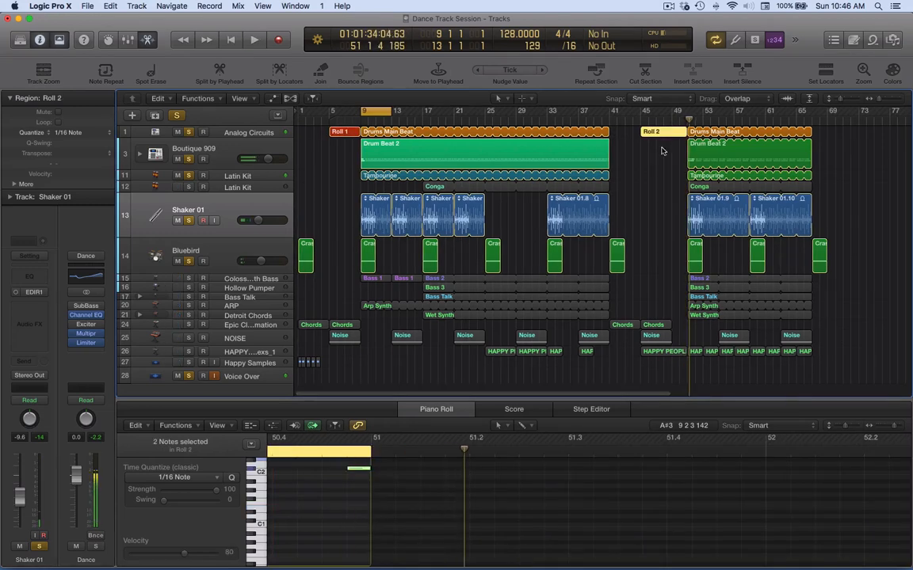
key(space)
Split the Roll 2 region at bar 49 with the Scissors tool, return to the Pointer tool, and clear the selection.
key(t)
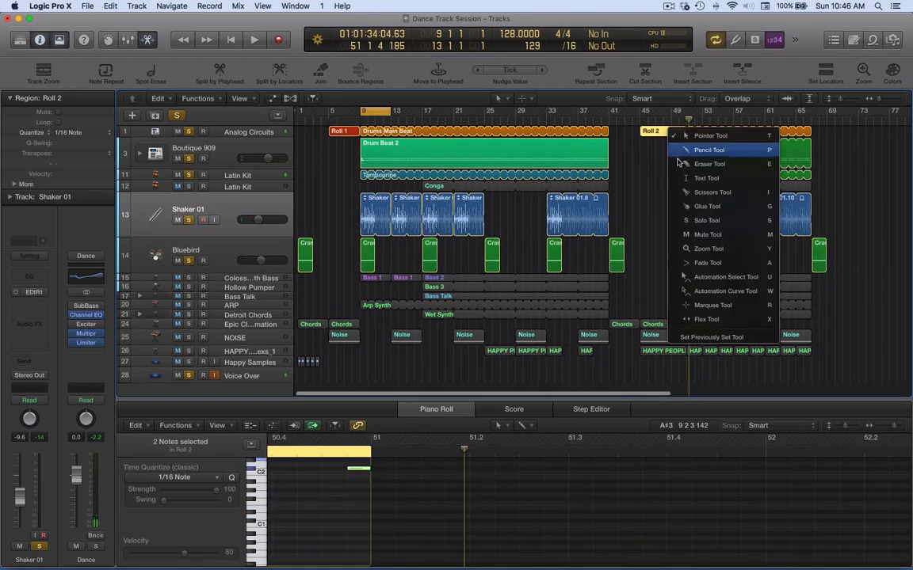
click(685, 194)
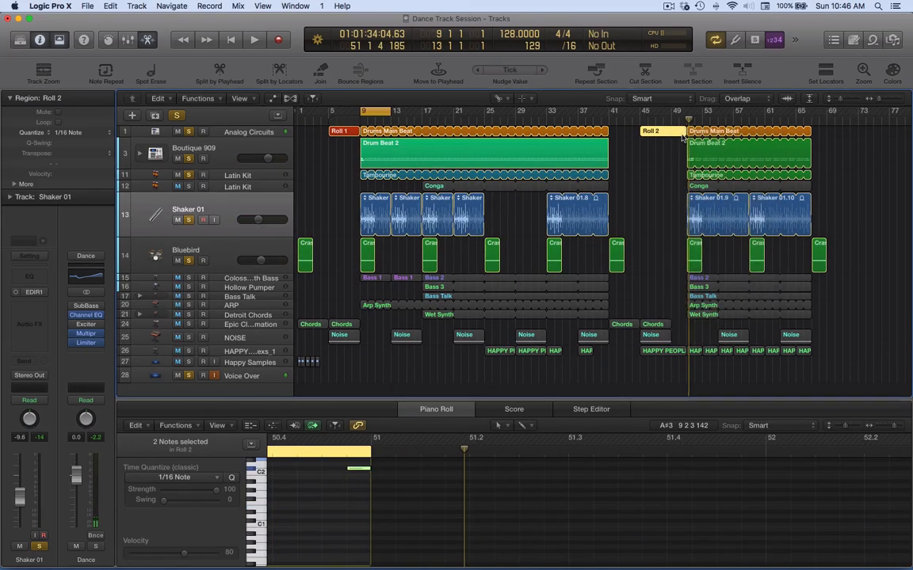
click(672, 132)
key(t)
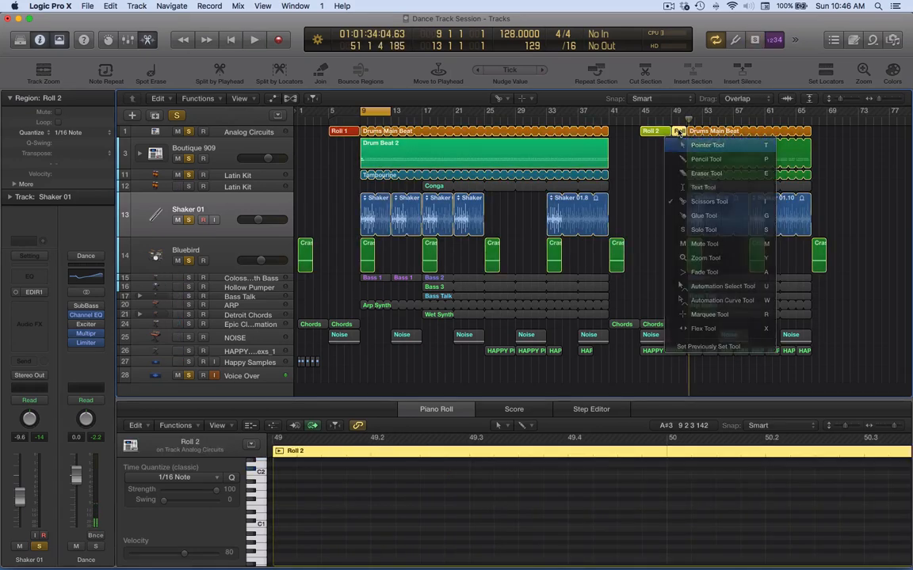
click(672, 146)
click(678, 136)
Set the cycle range to bars 49 through 67 and turn cycle mode off.
drag(676, 114, 783, 114)
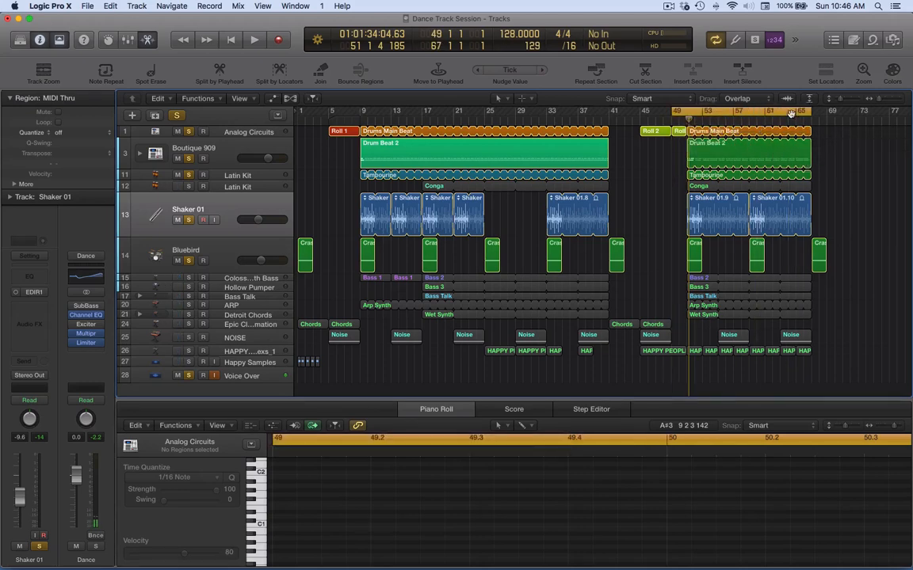
click(783, 115)
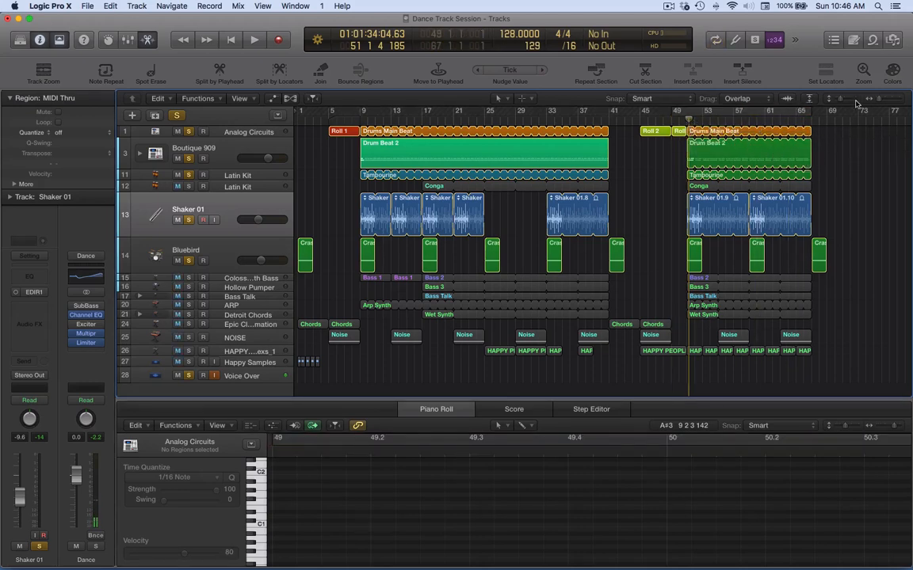
Review the drum regions from the second main beat back to the start of the arrangement.
drag(878, 102, 882, 101)
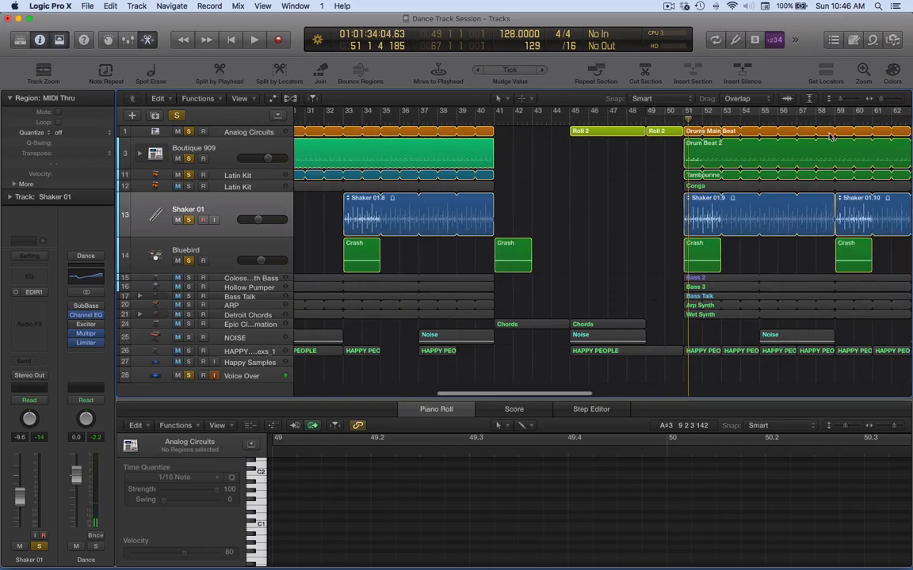
scroll(828, 137, right, 10)
scroll(745, 128, left, 20)
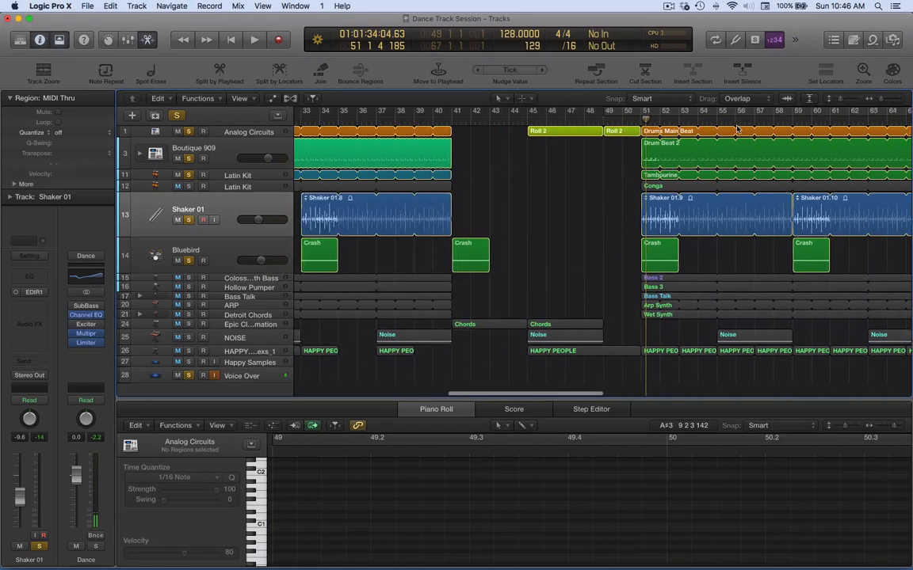
scroll(738, 129, left, 5)
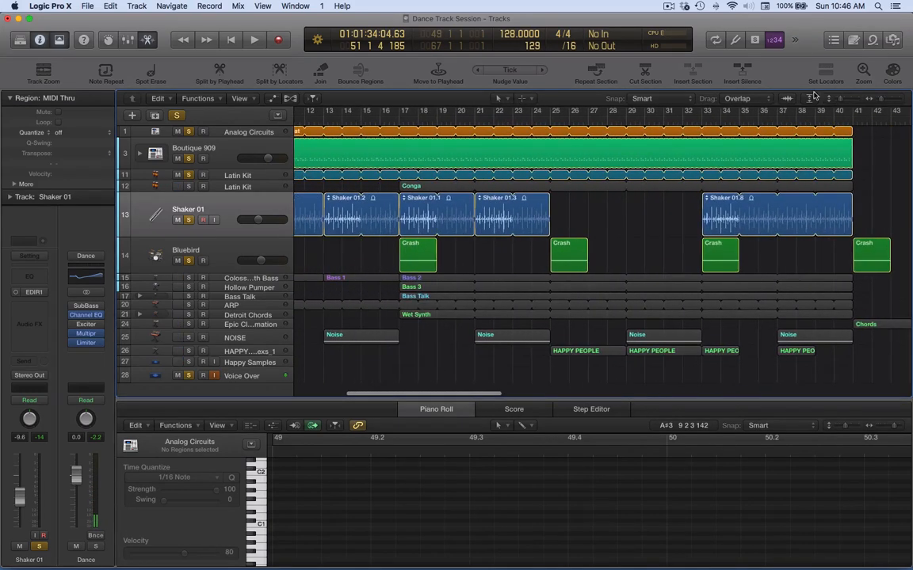
mouse_move(881, 101)
mouse_down()
mouse_move(839, 101)
mouse_move(877, 103)
mouse_up()
scroll(760, 170, left, 3)
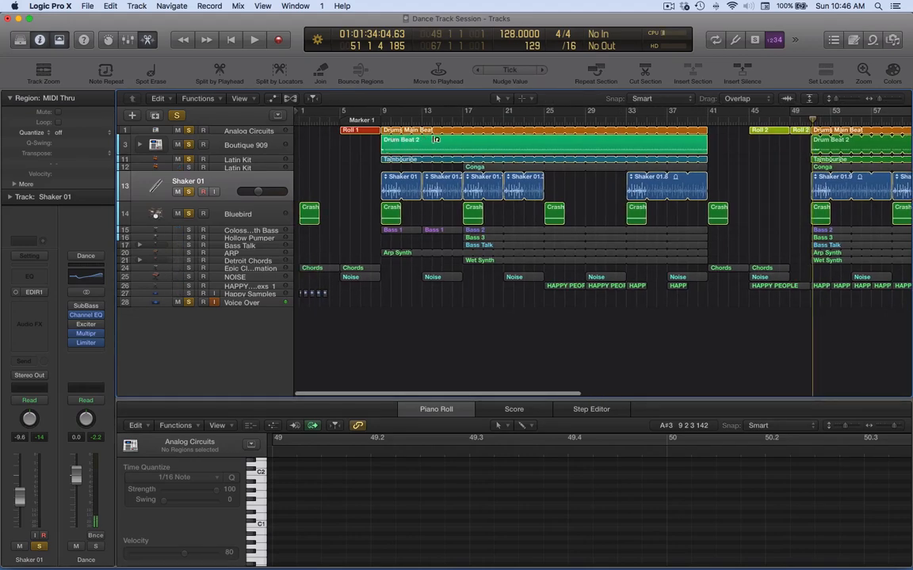
scroll(718, 148, up, 1)
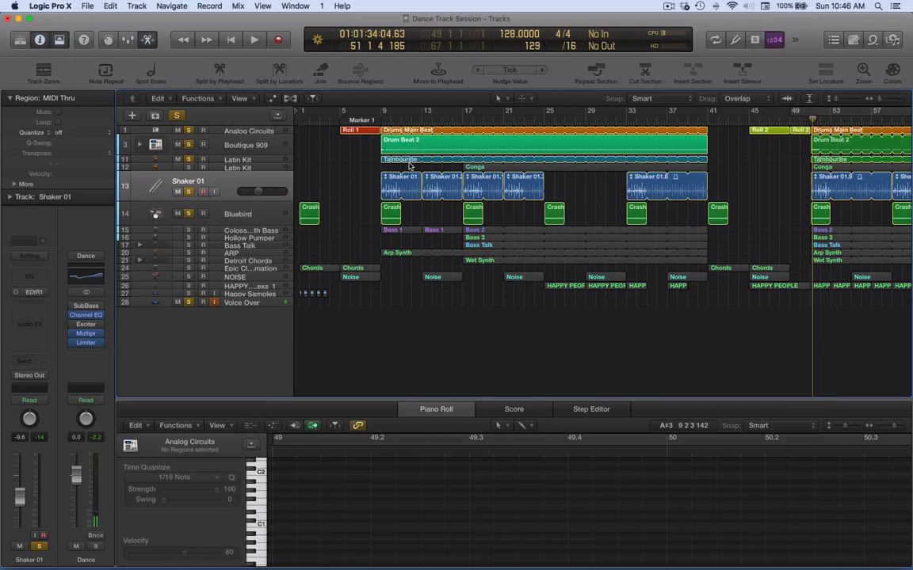
click(669, 6)
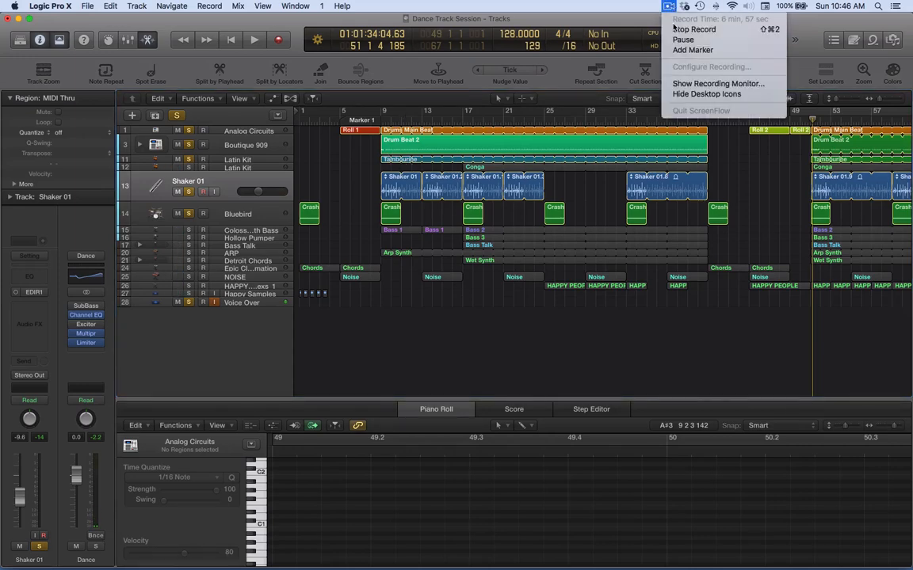